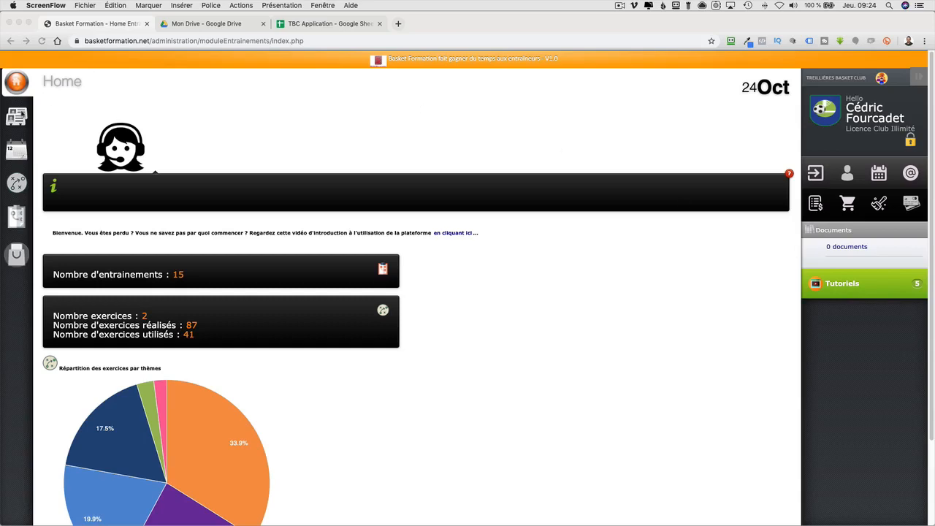
Step: View the player management module, and return to the home page
{"action": "left_click", "coordinate": [20, 118]}
{"action": "left_click", "coordinate": [20, 119]}
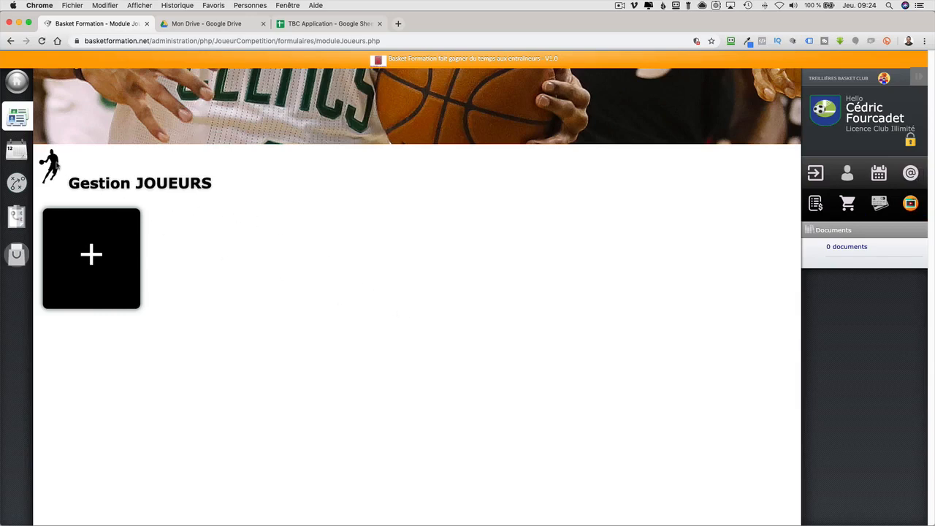
{"action": "left_click", "coordinate": [23, 87]}
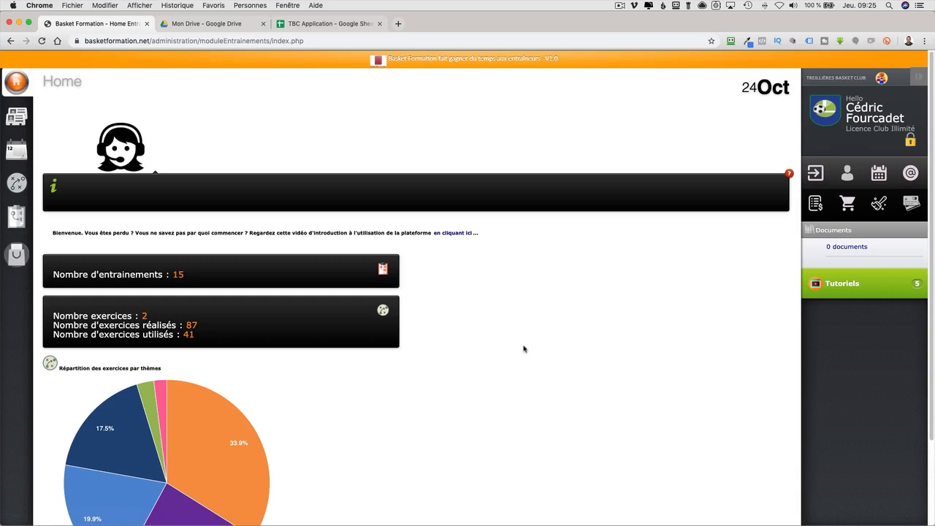
Step: Open the new-user form from the user configuration in the account settings, and cancel it without entering anything
{"action": "left_click", "coordinate": [847, 173]}
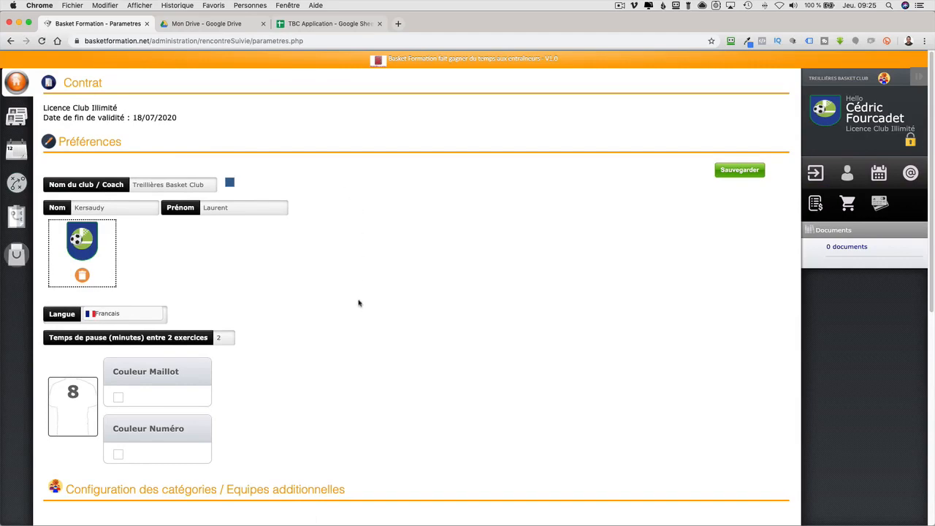
{"action": "scroll", "coordinate": [359, 305], "scroll_direction": "down", "scroll_amount": 2}
{"action": "scroll", "coordinate": [358, 305], "scroll_direction": "down", "scroll_amount": 10}
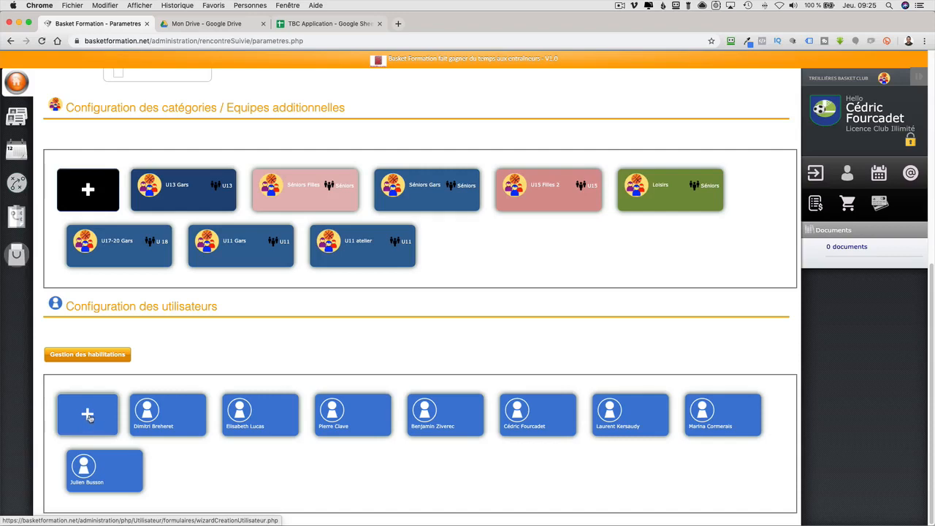
{"action": "left_click", "coordinate": [88, 416]}
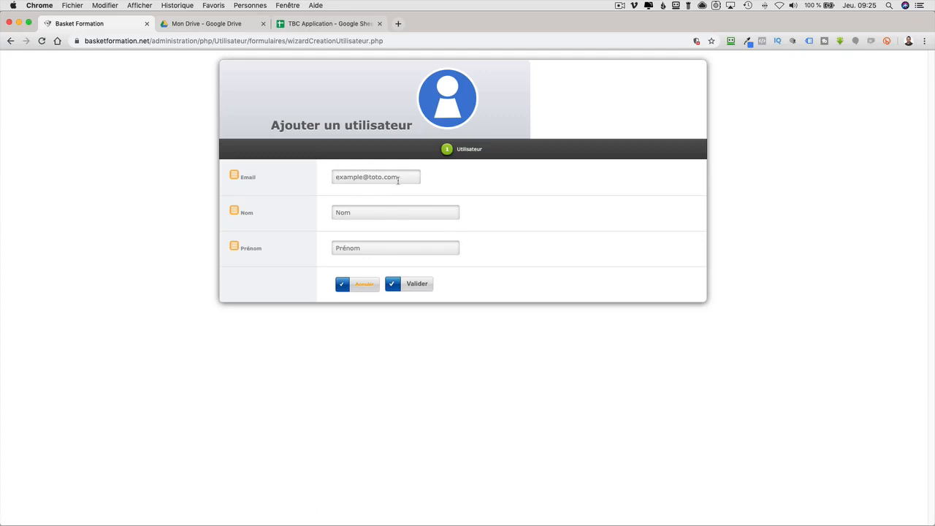
{"action": "left_click", "coordinate": [363, 289]}
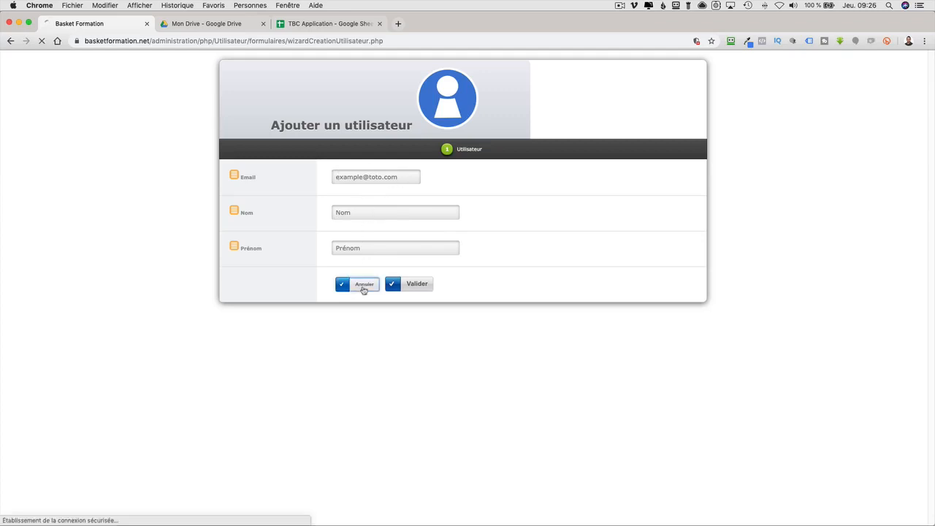
Step: Start adding a category/team in the account settings and enter TBC U9 as its club name
{"action": "scroll", "coordinate": [287, 371], "scroll_direction": "down", "scroll_amount": 5}
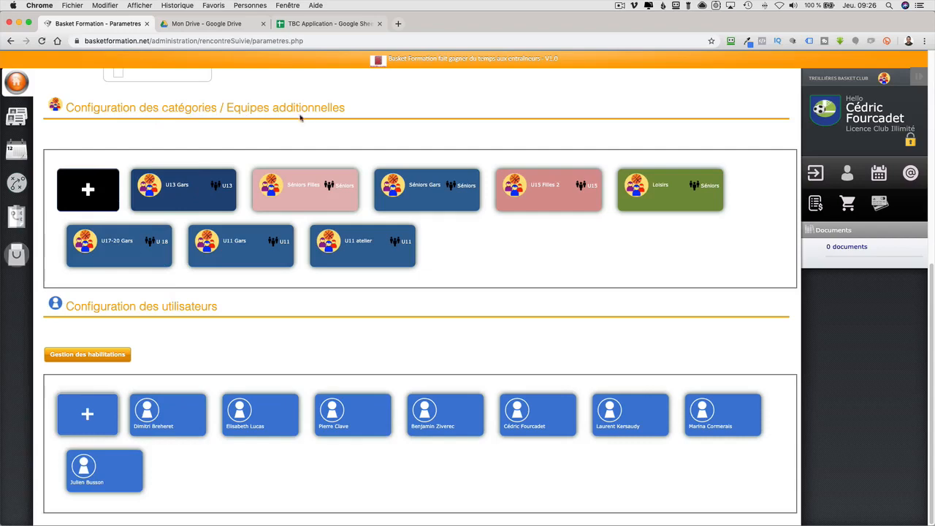
{"action": "left_click", "coordinate": [87, 191]}
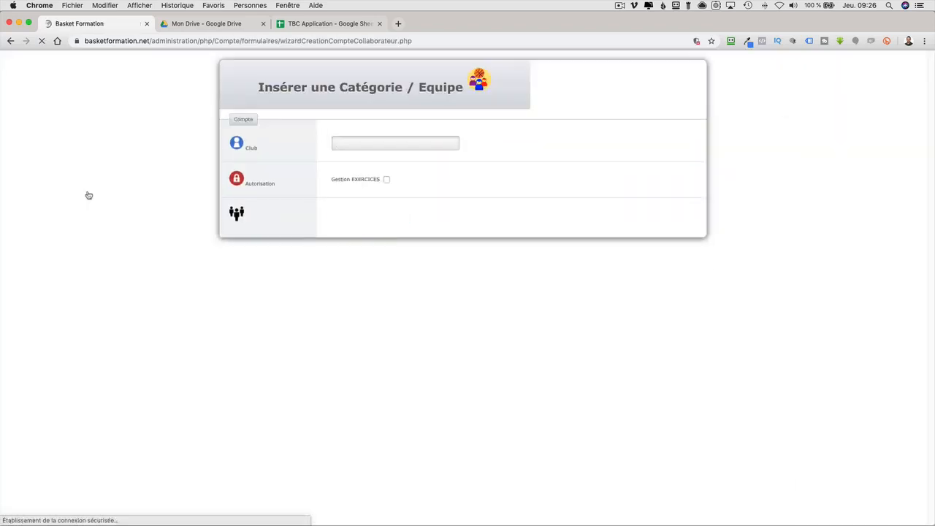
{"action": "left_click", "coordinate": [359, 150]}
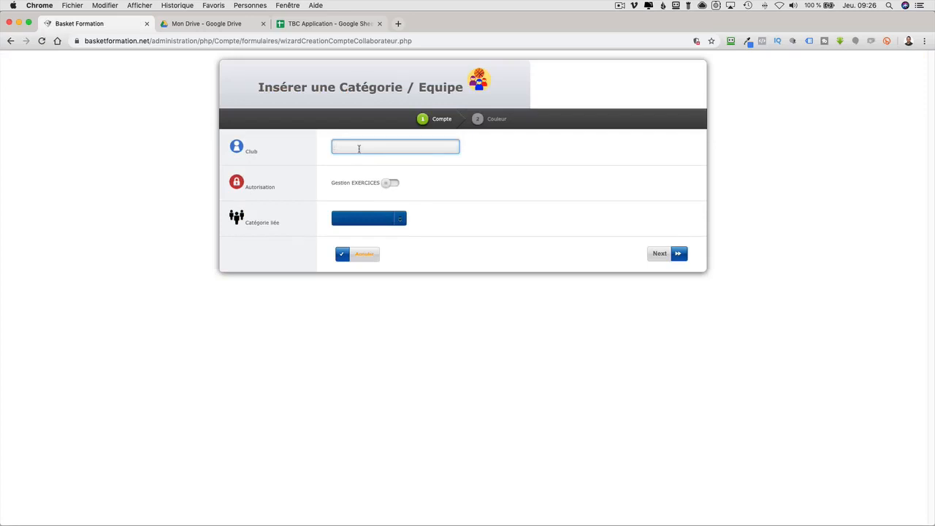
{"action": "type", "text": "U"}
{"action": "type", "text": "9"}
{"action": "type", "text": "TB"}
{"action": "type", "text": "C "}
{"action": "type", "text": "U9"}
Step: Enable the Gestion EXERCICES authorisation for the team, link it to category U9, and continue to the colour stage
{"action": "left_click", "coordinate": [391, 186]}
{"action": "left_click", "coordinate": [390, 183]}
{"action": "left_click", "coordinate": [393, 184]}
{"action": "left_click", "coordinate": [401, 218]}
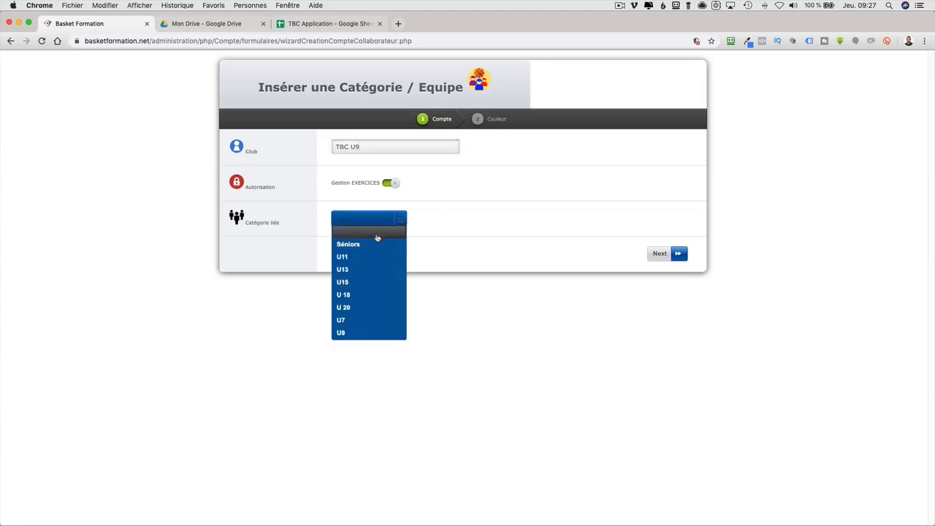
{"action": "left_click", "coordinate": [350, 334]}
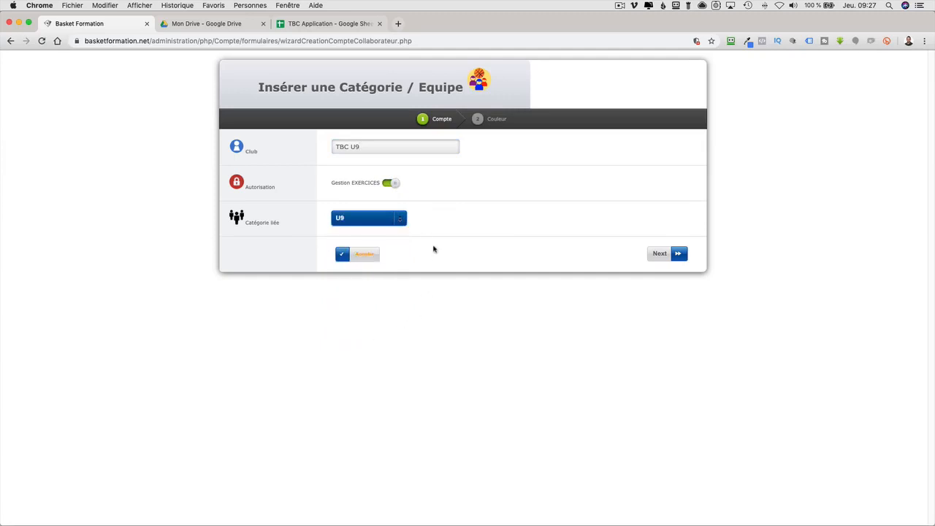
{"action": "left_click", "coordinate": [659, 254]}
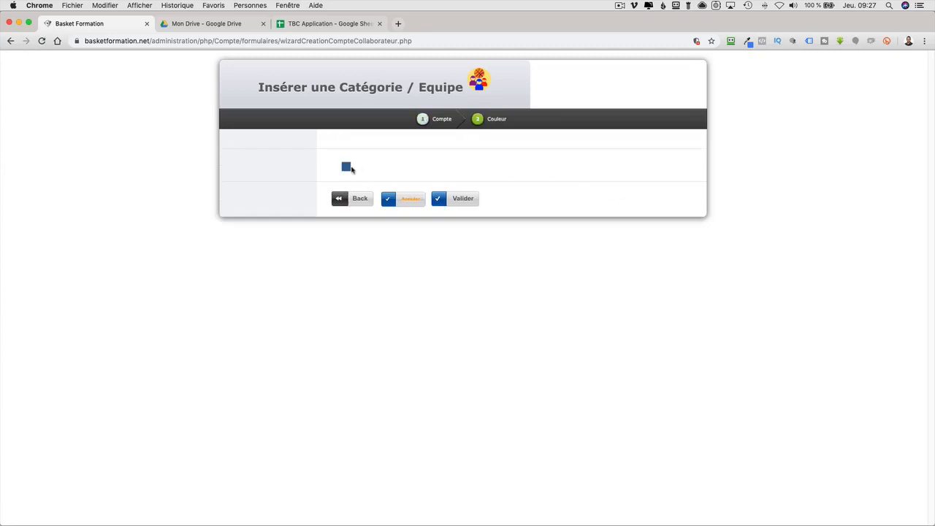
Step: Choose a light olive green colour for the team, and cancel the category creation
{"action": "left_click", "coordinate": [347, 167]}
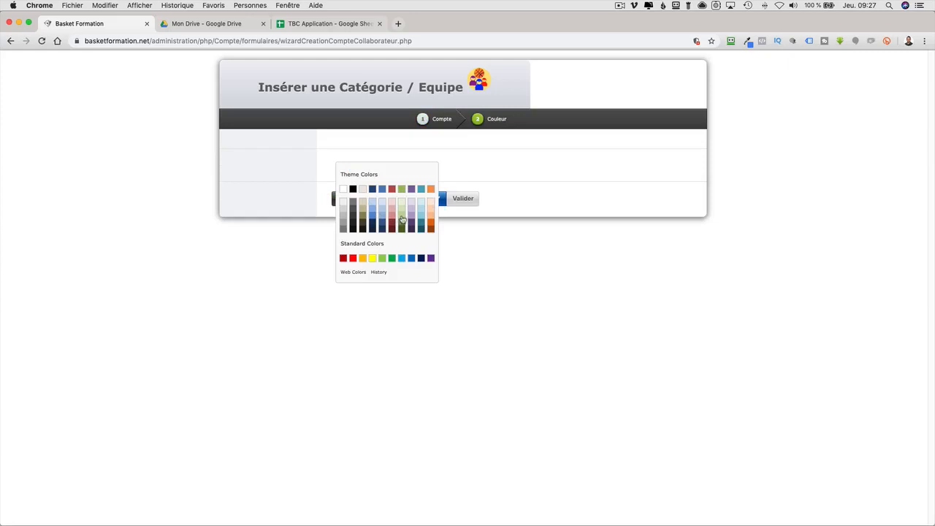
{"action": "left_click", "coordinate": [402, 219]}
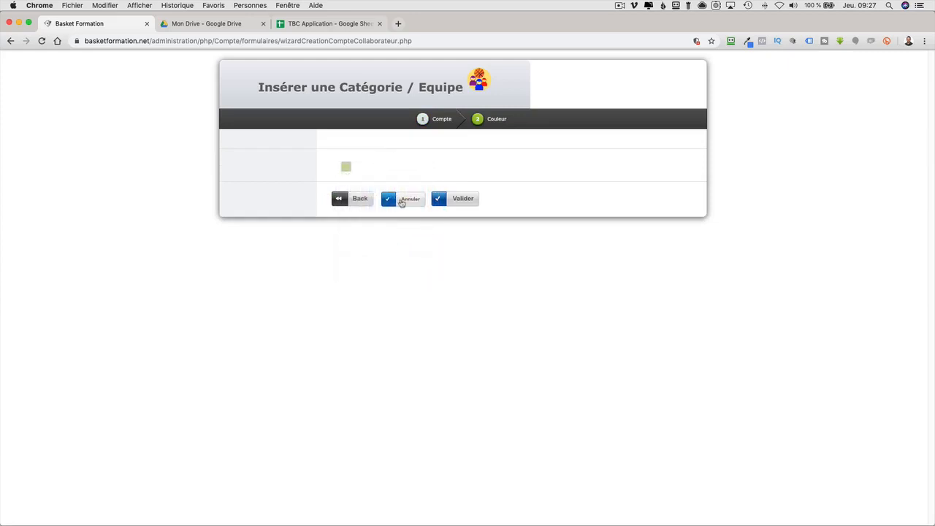
{"action": "left_click", "coordinate": [406, 200]}
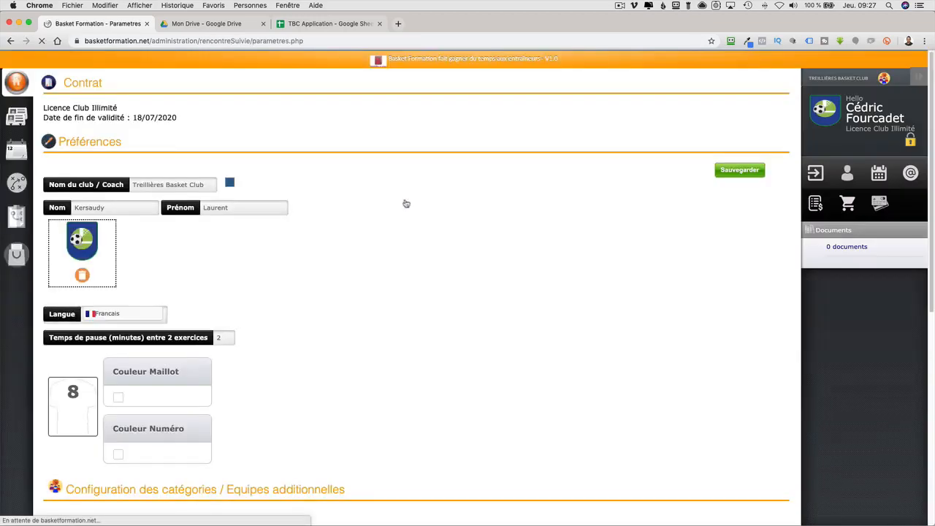
Step: Open the user permissions management from the account settings and examine which users have access to which teams
{"action": "scroll", "coordinate": [399, 324], "scroll_direction": "down", "scroll_amount": 5}
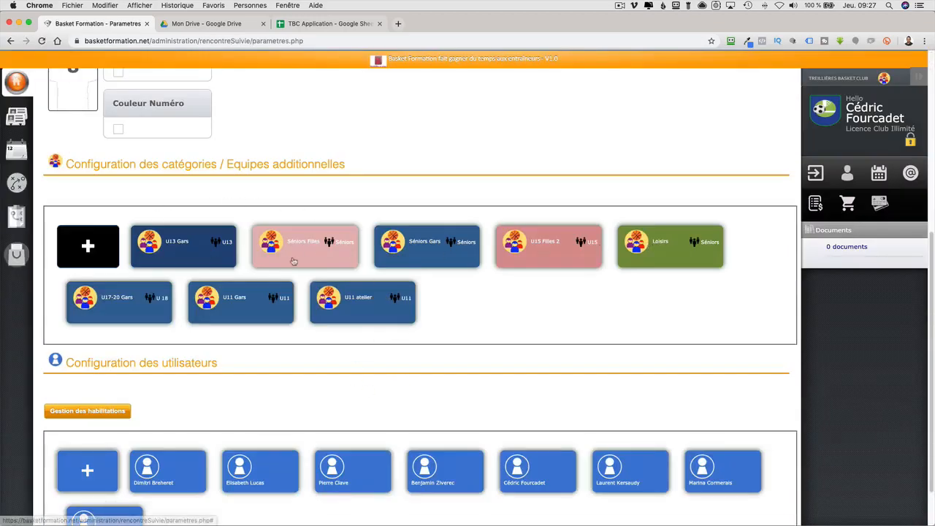
{"action": "scroll", "coordinate": [329, 320], "scroll_direction": "down", "scroll_amount": 1}
{"action": "scroll", "coordinate": [329, 319], "scroll_direction": "down", "scroll_amount": 2}
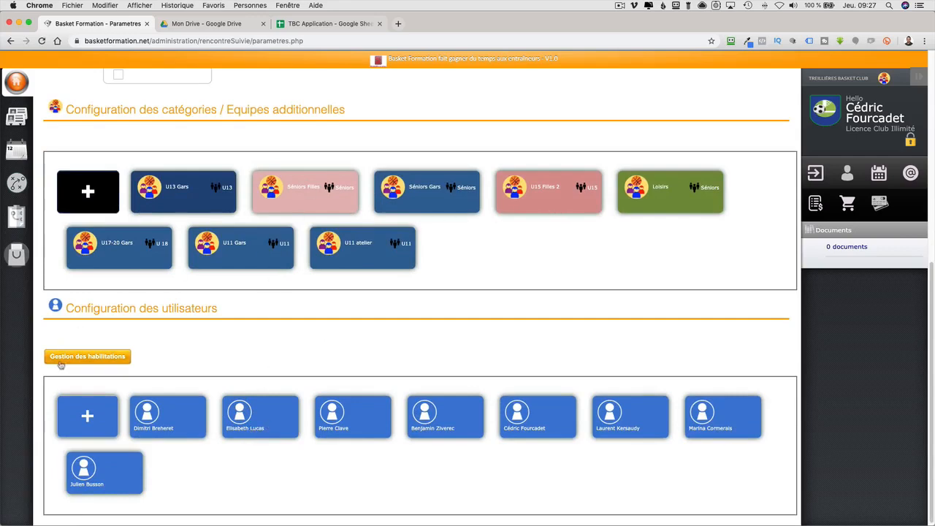
{"action": "left_click", "coordinate": [106, 361]}
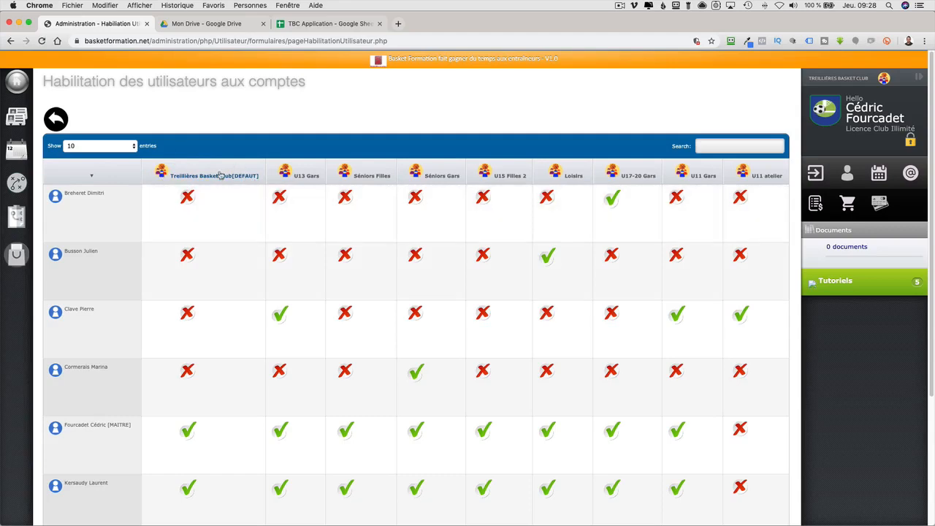
{"action": "scroll", "coordinate": [219, 173], "scroll_direction": "down", "scroll_amount": 3}
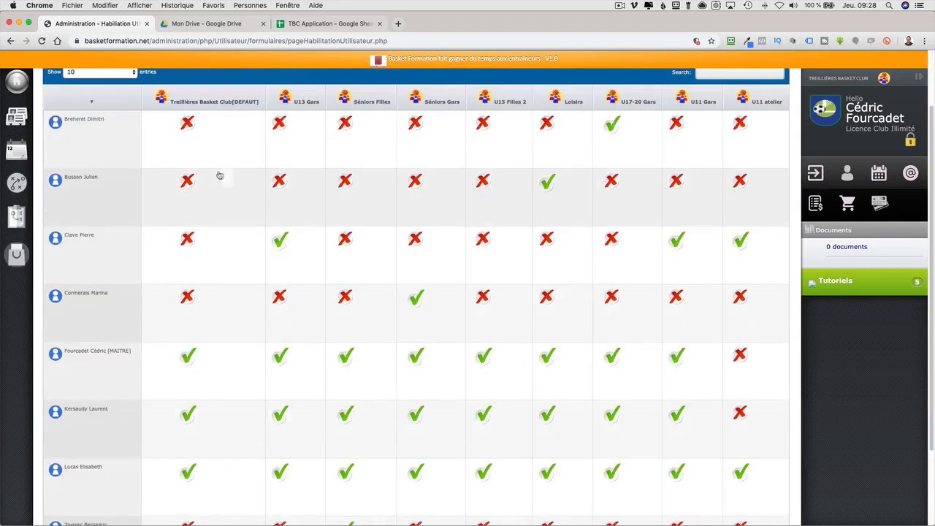
{"action": "scroll", "coordinate": [218, 174], "scroll_direction": "down", "scroll_amount": 3}
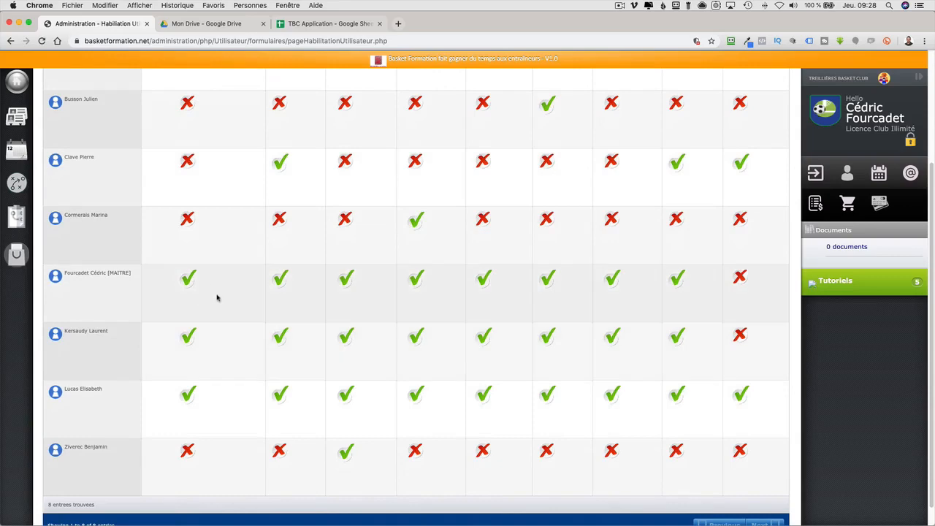
Step: Grant the first listed user access to the default Treillières Basket Club account, and revoke it again
{"action": "scroll", "coordinate": [217, 298], "scroll_direction": "up", "scroll_amount": 3}
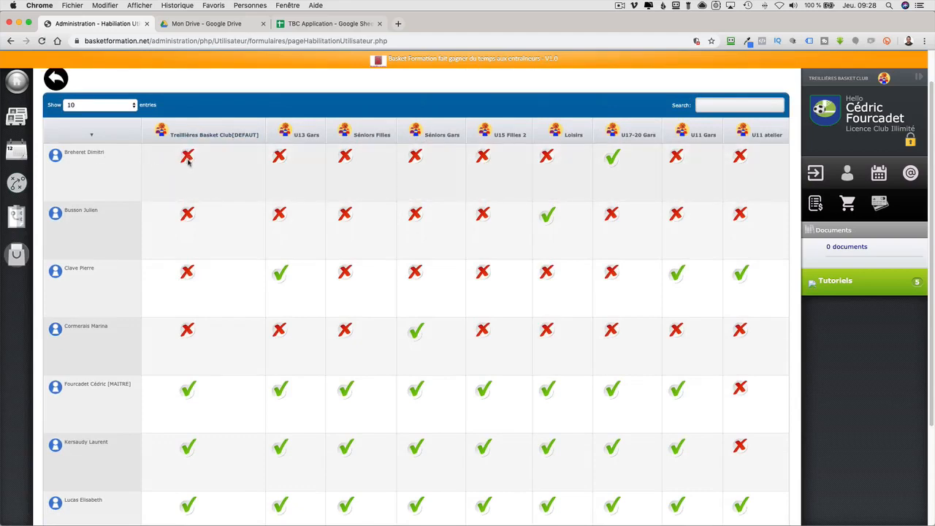
{"action": "left_click", "coordinate": [188, 159]}
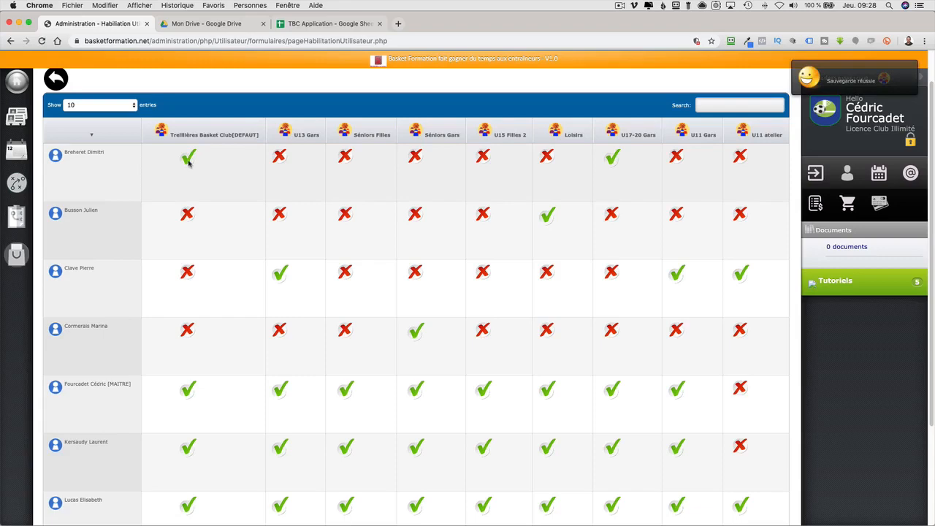
{"action": "left_click", "coordinate": [188, 160]}
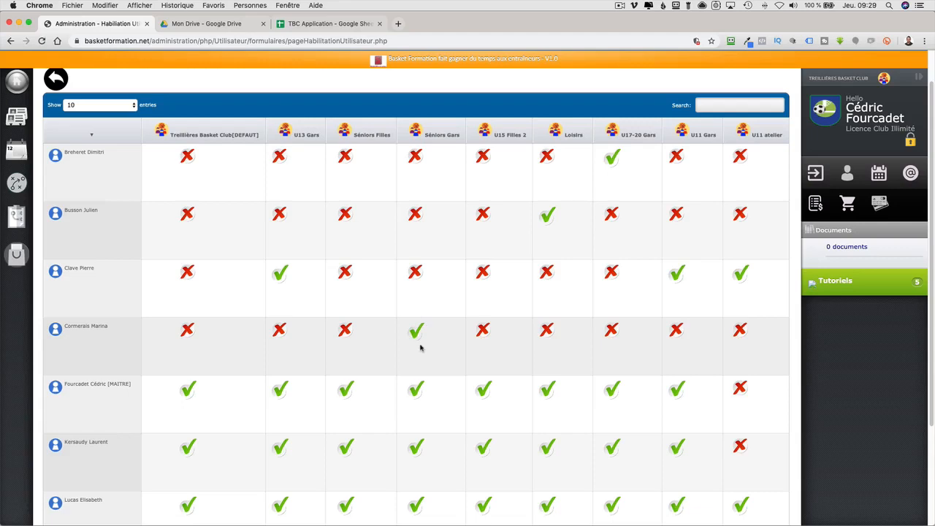
Step: Review the users' team permissions across the whole table, and return to the account settings
{"action": "scroll", "coordinate": [420, 349], "scroll_direction": "down", "scroll_amount": 4}
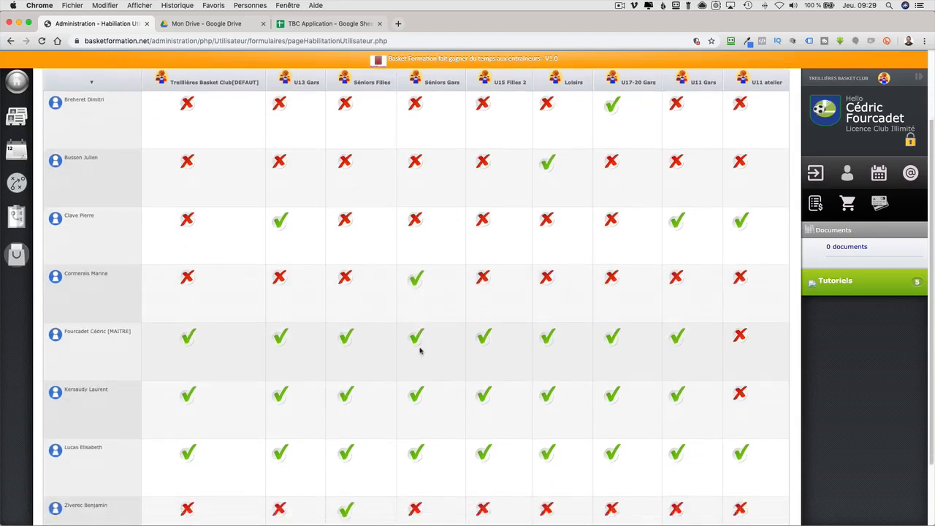
{"action": "scroll", "coordinate": [420, 351], "scroll_direction": "up", "scroll_amount": 5}
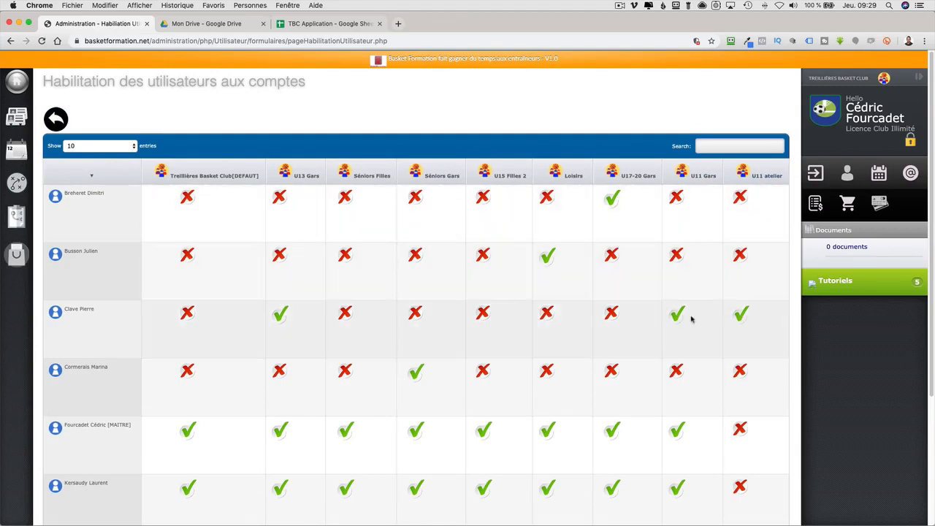
{"action": "scroll", "coordinate": [428, 382], "scroll_direction": "down", "scroll_amount": 5}
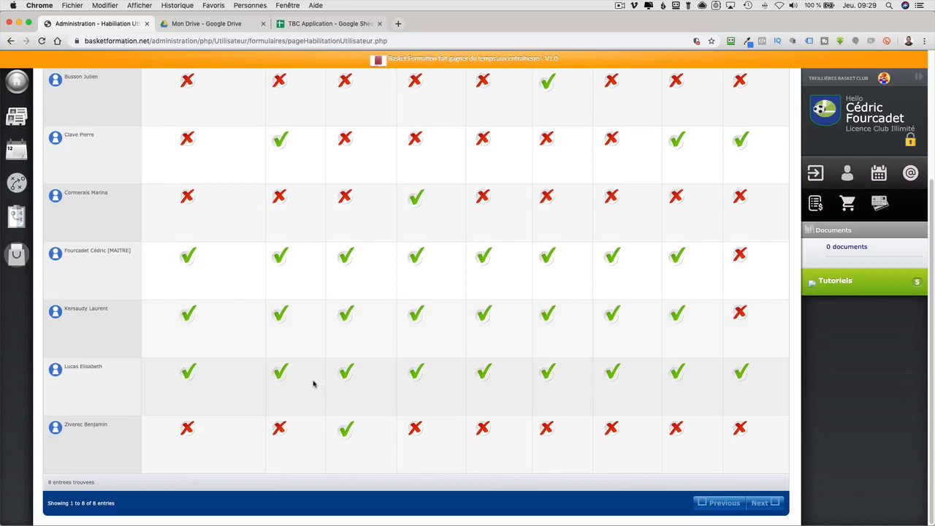
{"action": "scroll", "coordinate": [313, 384], "scroll_direction": "up", "scroll_amount": 5}
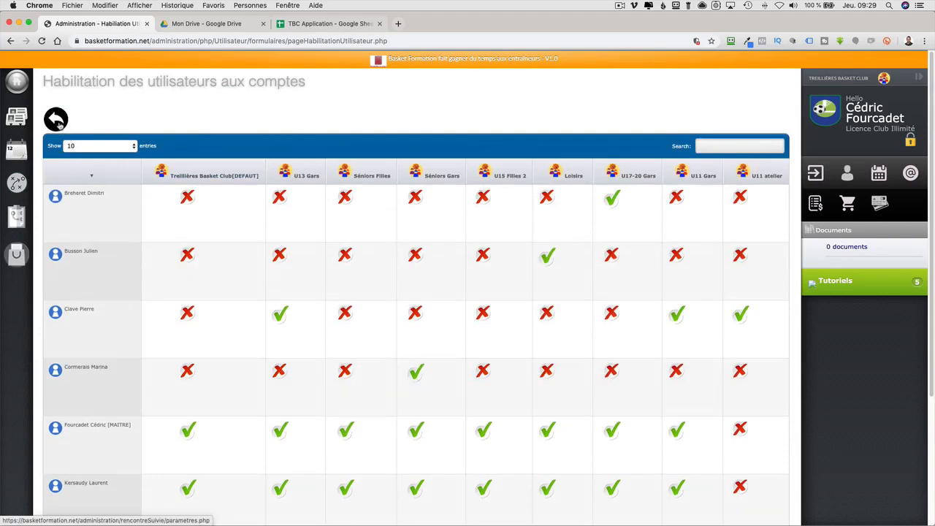
{"action": "left_click", "coordinate": [56, 121]}
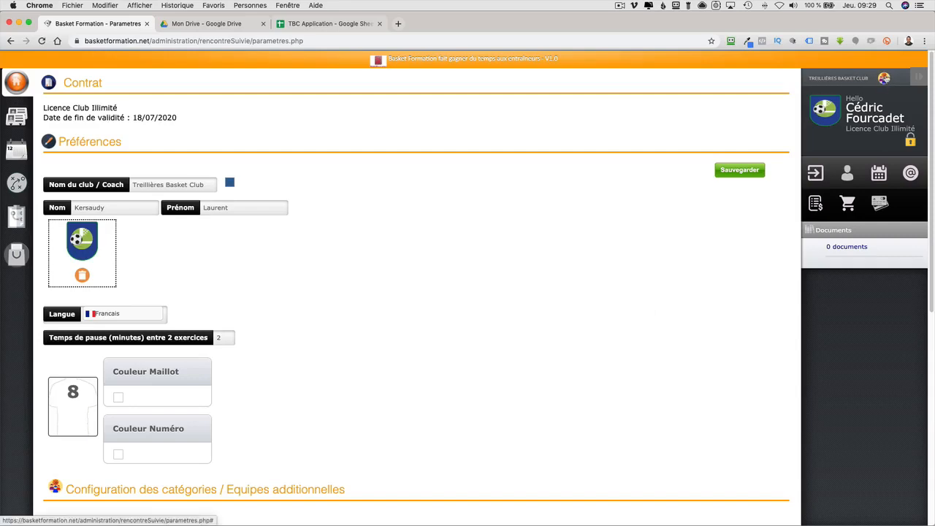
Step: Switch the active category to U11 Gars and open its exercise management page
{"action": "left_click", "coordinate": [884, 79]}
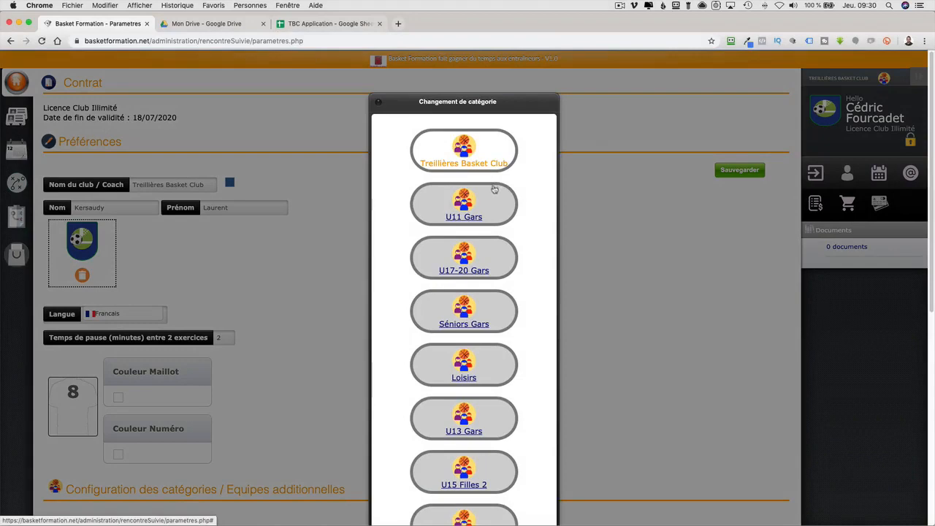
{"action": "scroll", "coordinate": [493, 189], "scroll_direction": "down", "scroll_amount": 3}
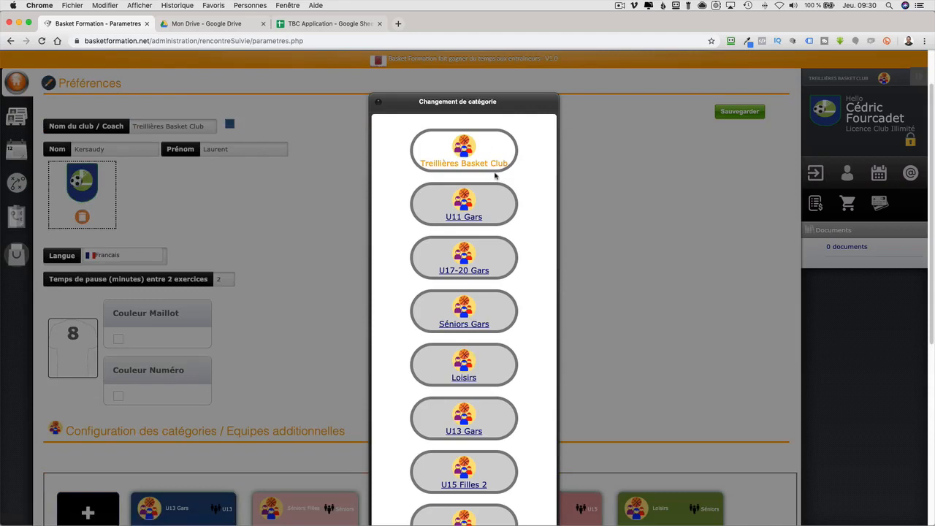
{"action": "left_click", "coordinate": [464, 218]}
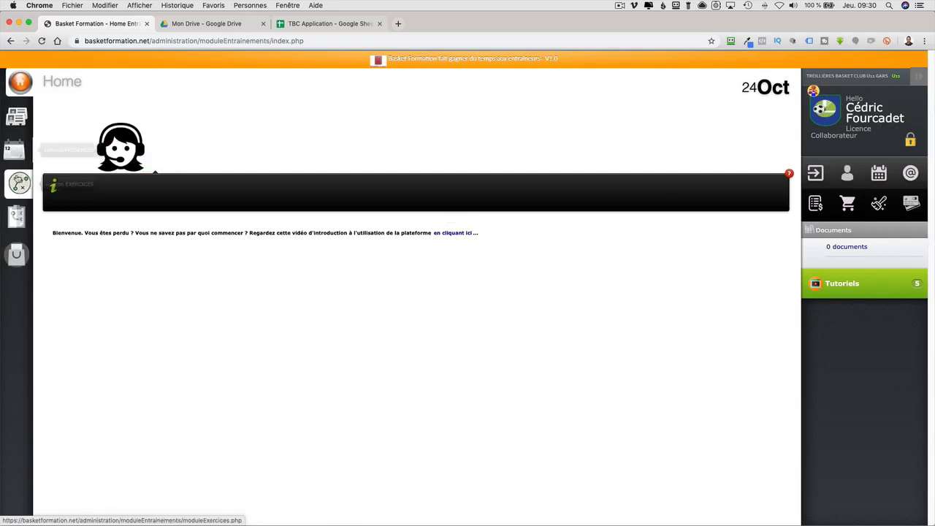
{"action": "left_click", "coordinate": [17, 182]}
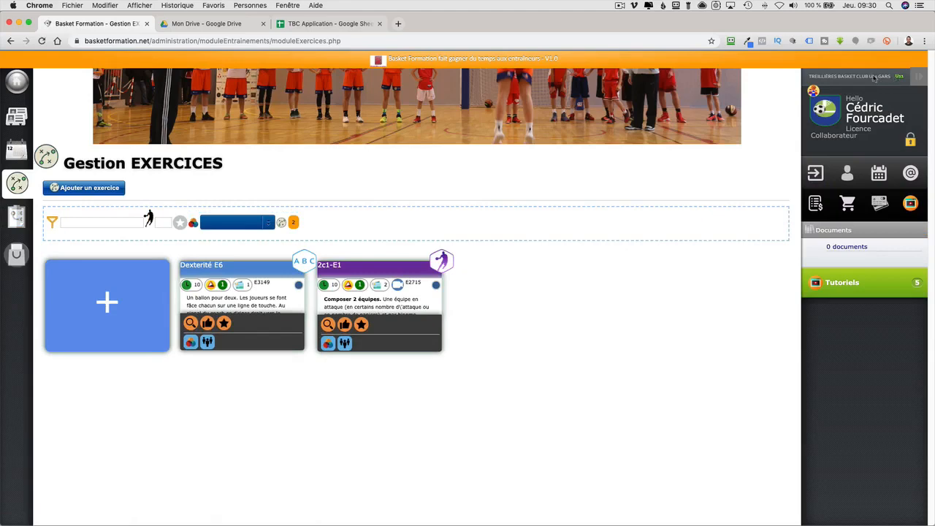
Step: Switch the active category to U13 Gars and open its exercise management page
{"action": "left_click", "coordinate": [813, 91]}
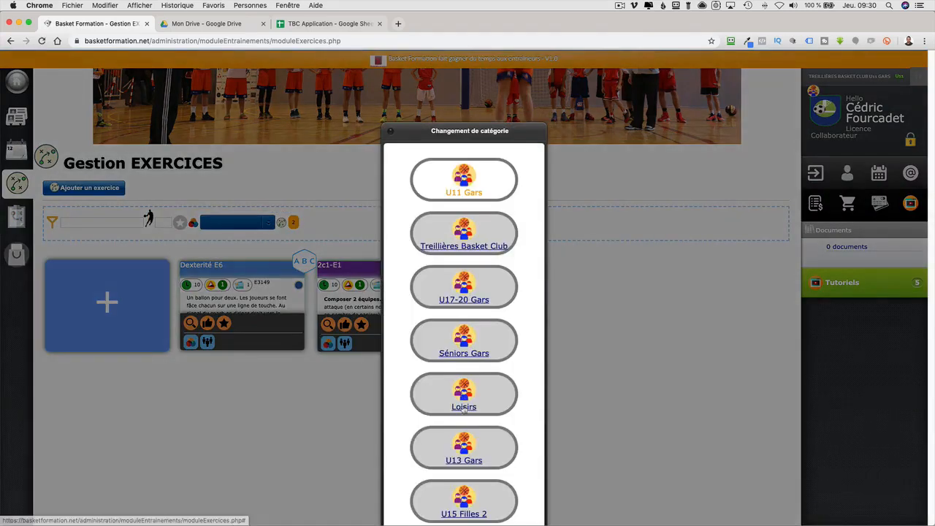
{"action": "left_click", "coordinate": [463, 451]}
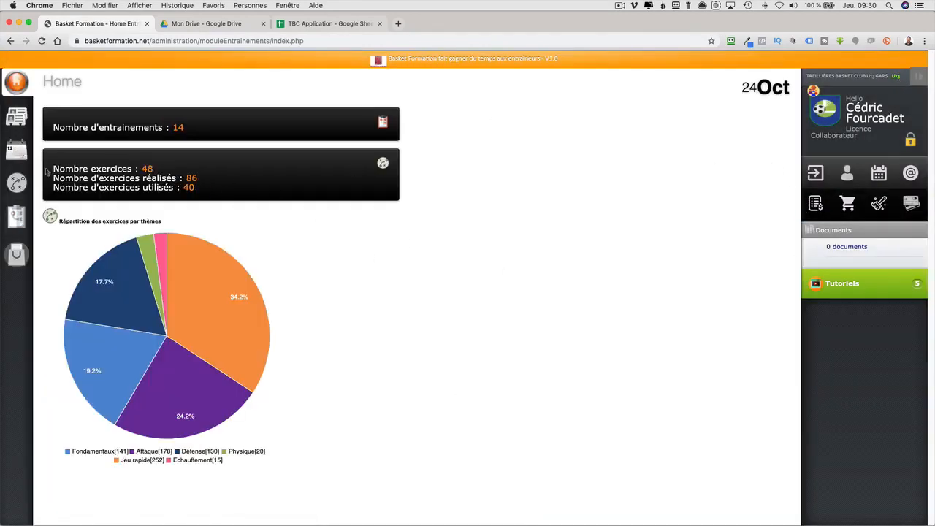
{"action": "left_click", "coordinate": [24, 185]}
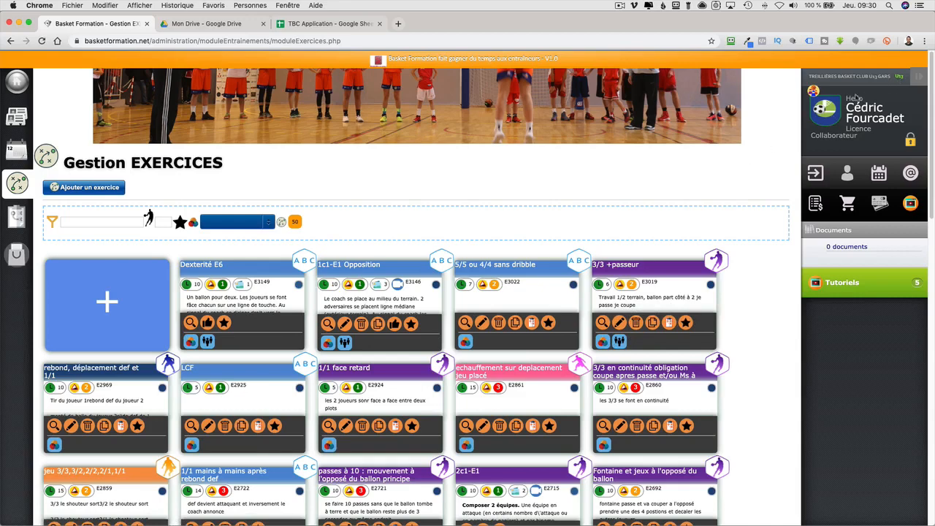
Step: Switch the active category to Treillières Basket Club and open its exercise management page
{"action": "left_click", "coordinate": [814, 94]}
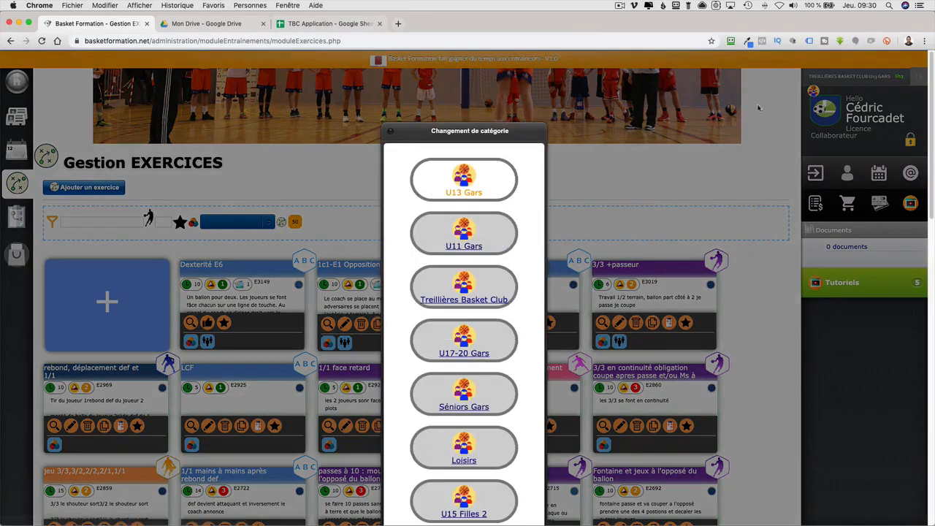
{"action": "left_click", "coordinate": [457, 302]}
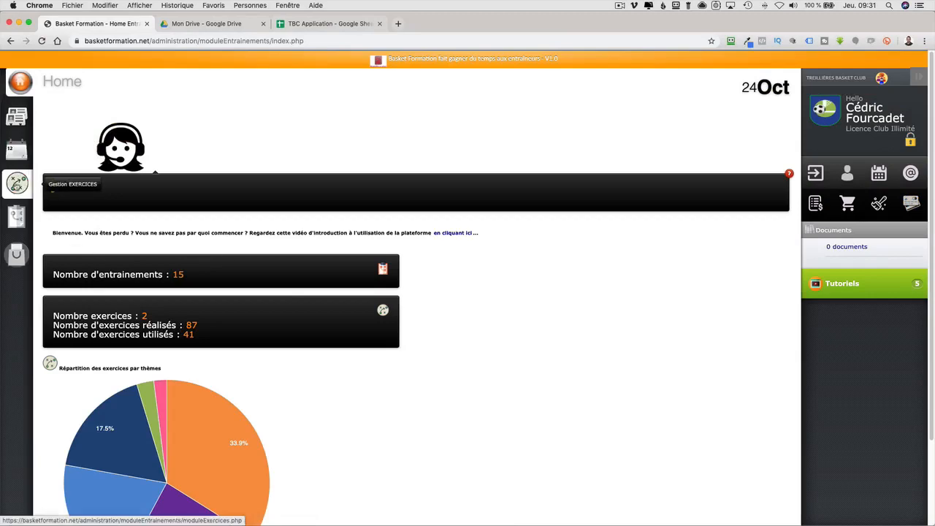
{"action": "left_click", "coordinate": [18, 183]}
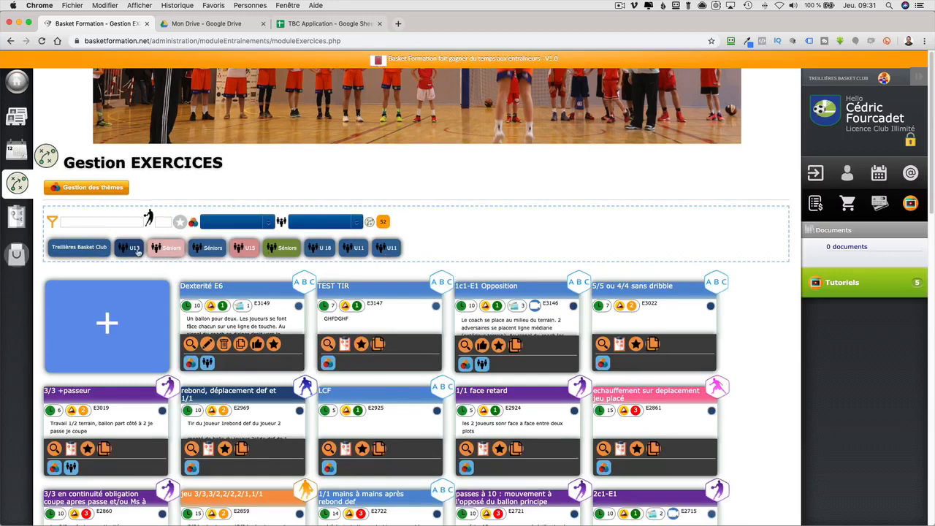
Step: Filter the exercise list to the U13 team by hiding the club's and all other teams' exercises
{"action": "left_click", "coordinate": [99, 248]}
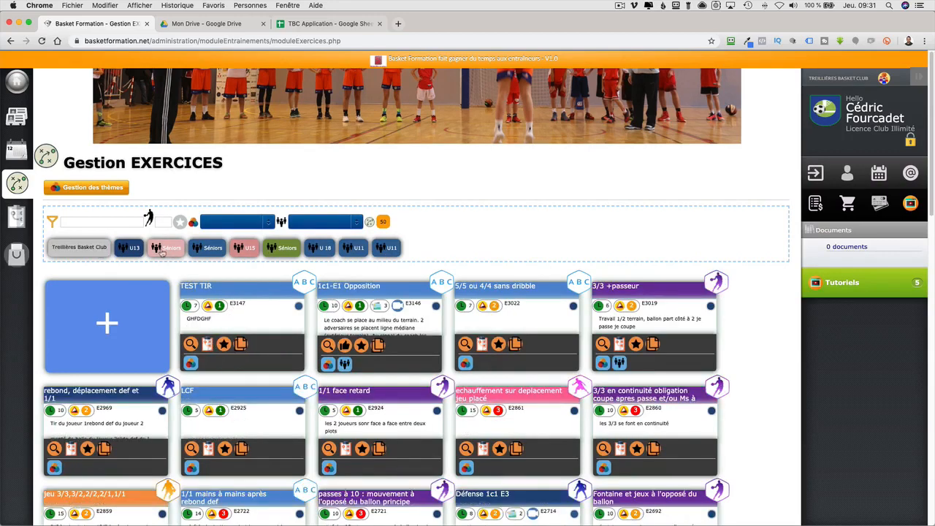
{"action": "left_click", "coordinate": [166, 248]}
{"action": "left_click", "coordinate": [208, 249]}
{"action": "left_click", "coordinate": [246, 249]}
{"action": "left_click", "coordinate": [282, 248]}
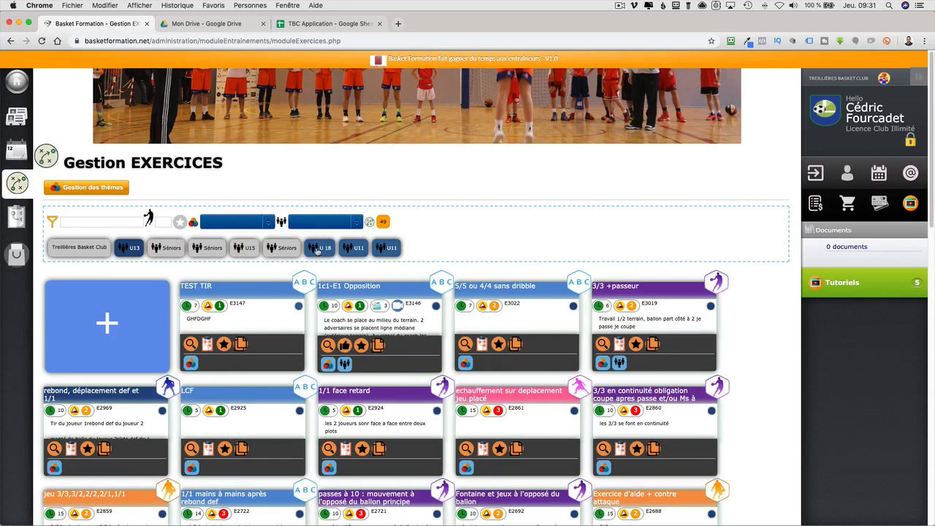
{"action": "left_click", "coordinate": [319, 249]}
{"action": "left_click", "coordinate": [354, 248]}
{"action": "left_click", "coordinate": [386, 249]}
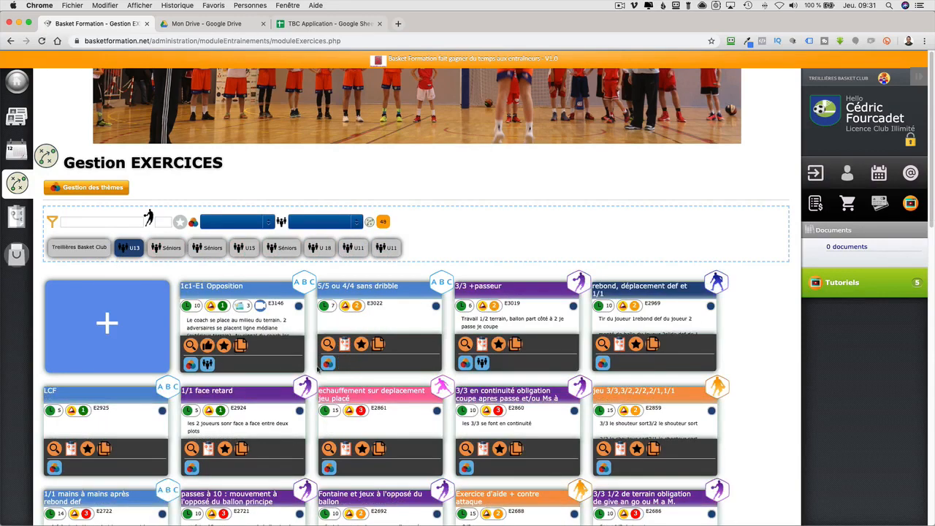
{"action": "scroll", "coordinate": [318, 369], "scroll_direction": "down", "scroll_amount": 2}
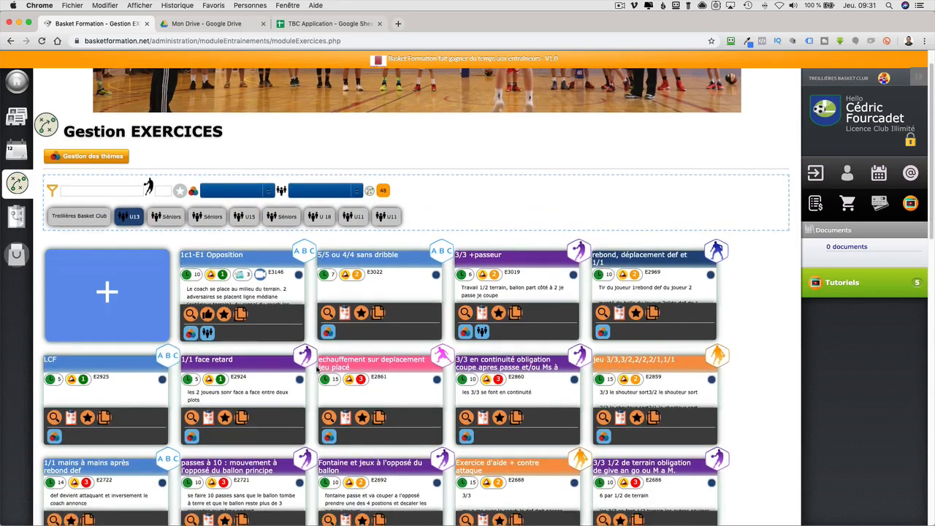
{"action": "scroll", "coordinate": [317, 370], "scroll_direction": "down", "scroll_amount": 1}
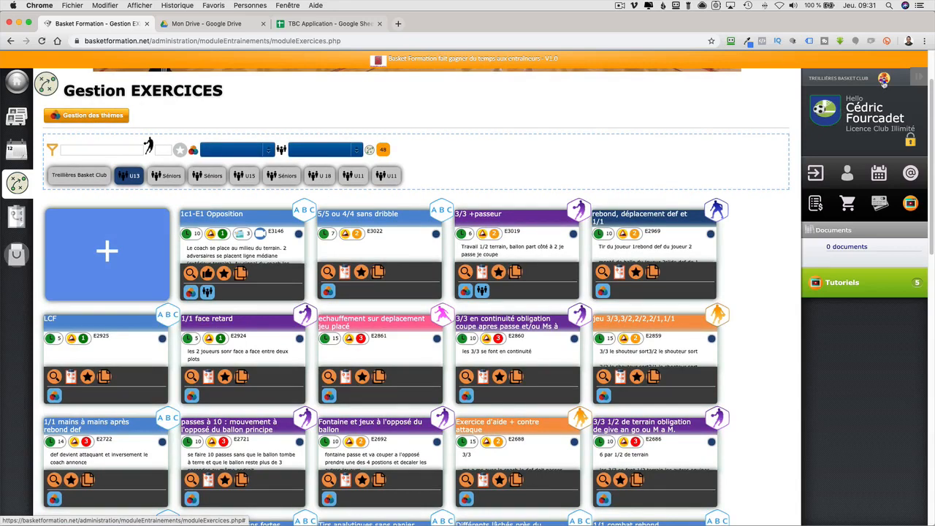
Step: Hide the U13 exercises and turn the Treillières Basket Club exercises back on
{"action": "left_click", "coordinate": [130, 185]}
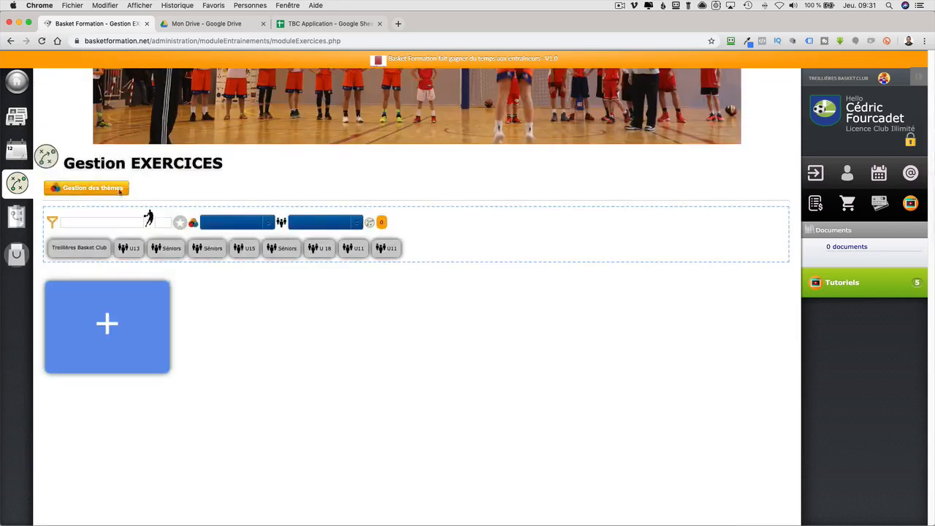
{"action": "left_click", "coordinate": [66, 250]}
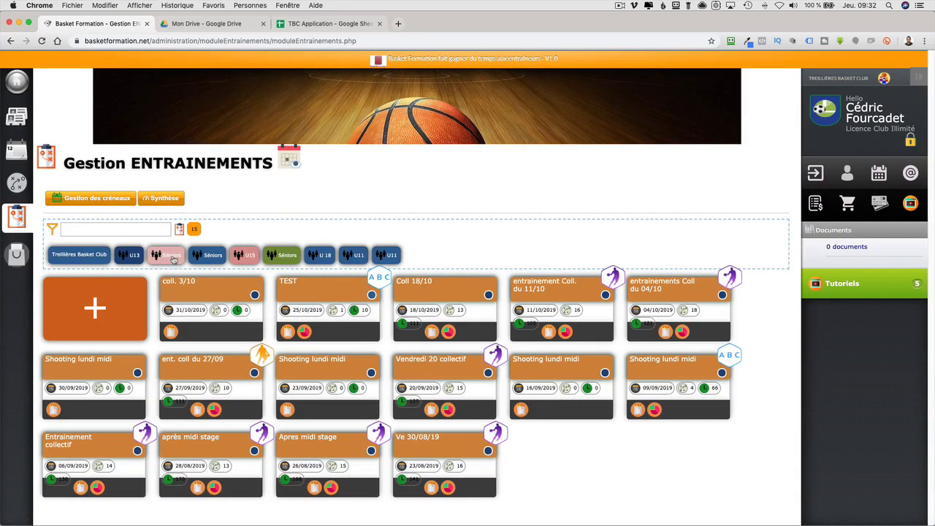
Step: Filter the training list to the U13 team by hiding the club's and all other teams' trainings
{"action": "left_click", "coordinate": [133, 256]}
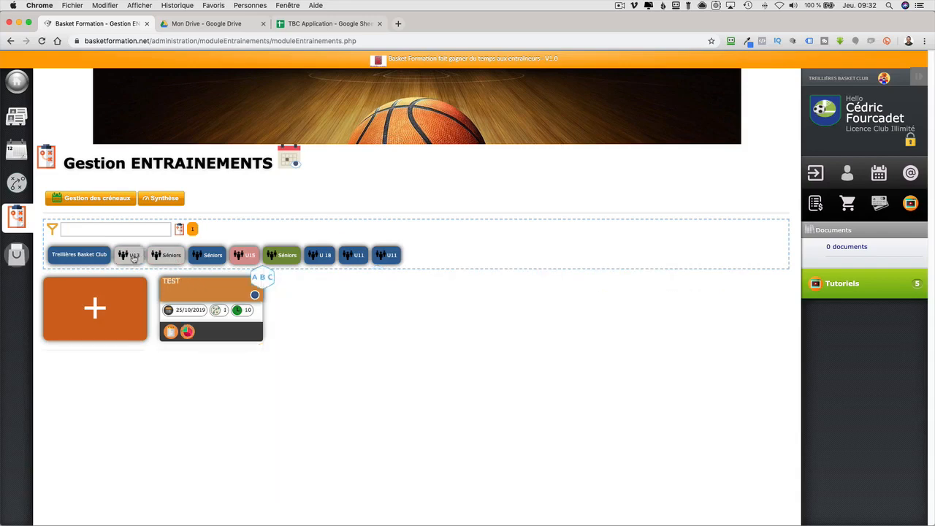
{"action": "left_click", "coordinate": [133, 257]}
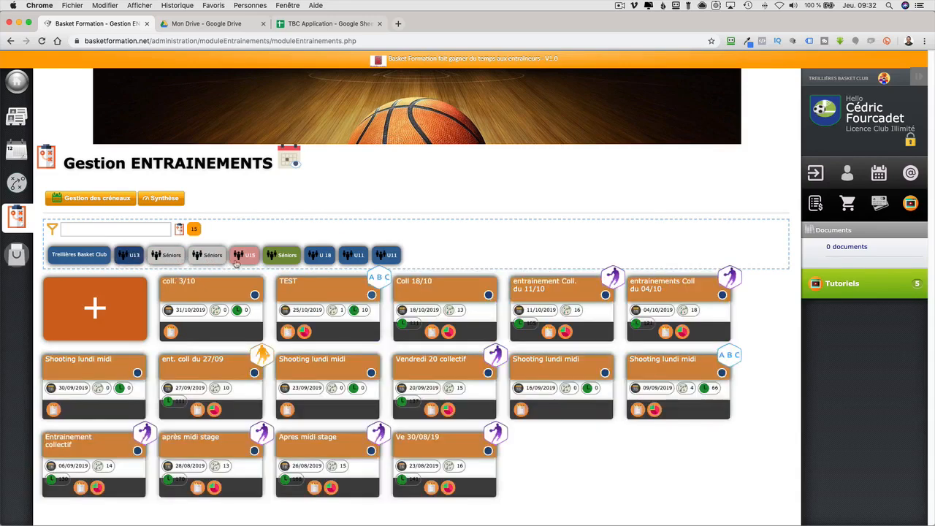
{"action": "left_click", "coordinate": [281, 255]}
{"action": "left_click", "coordinate": [320, 255]}
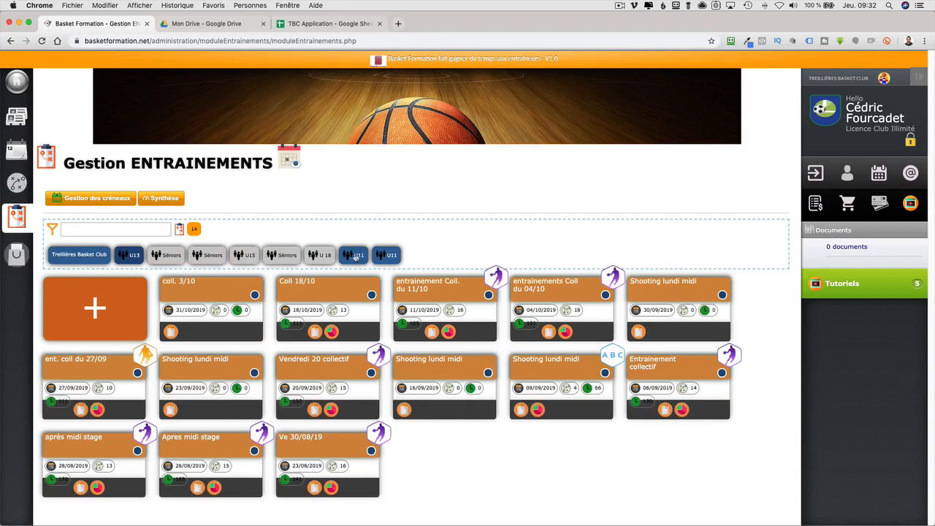
{"action": "left_click", "coordinate": [355, 255]}
{"action": "left_click", "coordinate": [378, 255]}
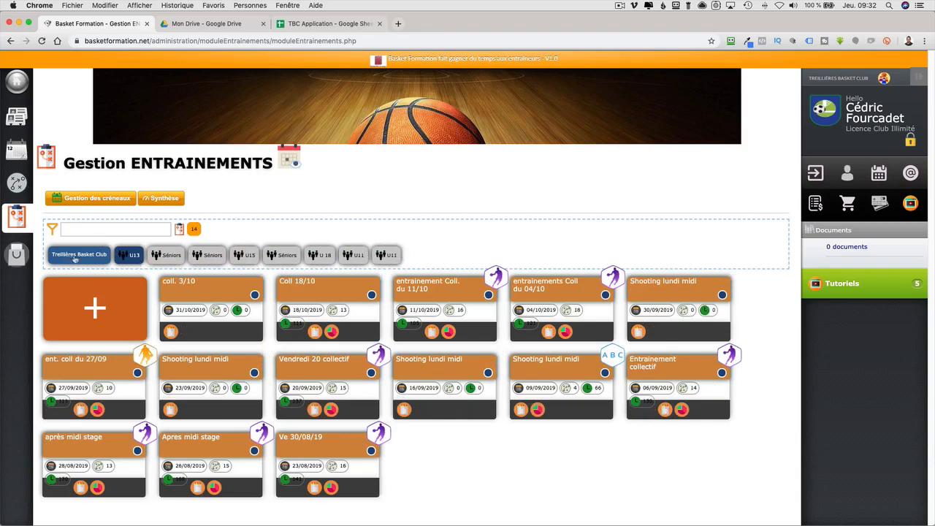
{"action": "left_click", "coordinate": [73, 256]}
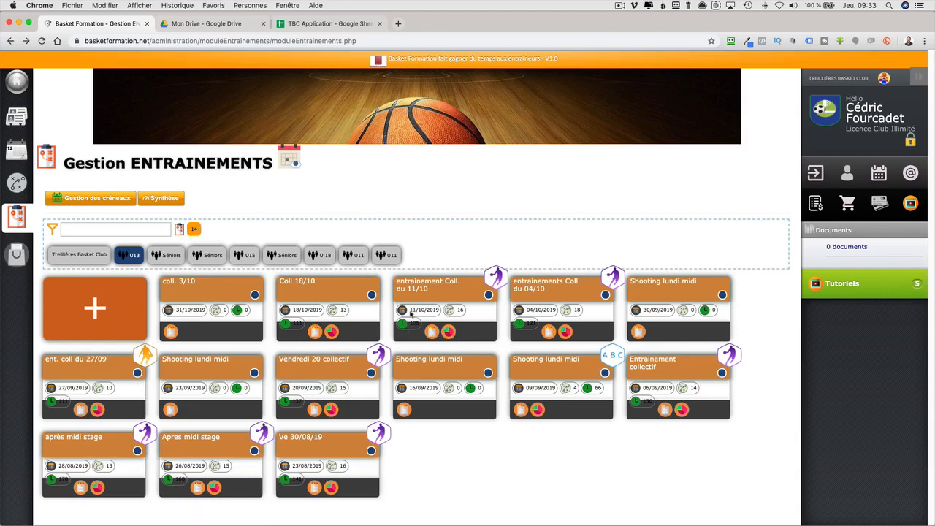
Step: Review the sheet of the training "entrainement Coll. du 11/10" and return to the training list
{"action": "left_click", "coordinate": [431, 333]}
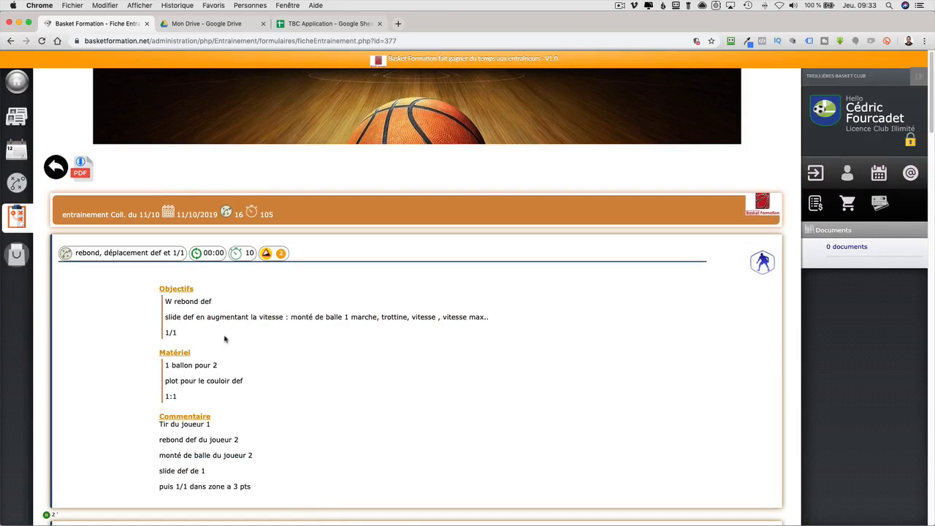
{"action": "scroll", "coordinate": [225, 338], "scroll_direction": "down", "scroll_amount": 10}
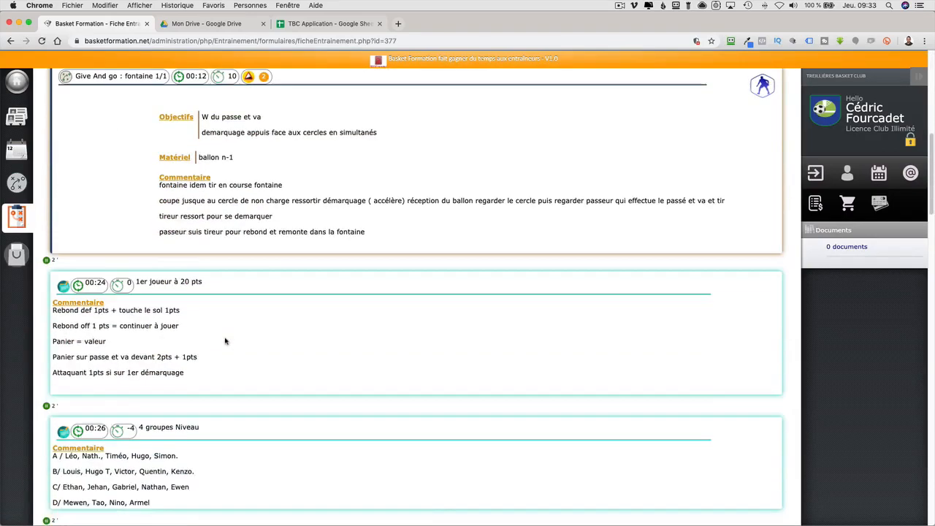
{"action": "scroll", "coordinate": [225, 342], "scroll_direction": "up", "scroll_amount": 15}
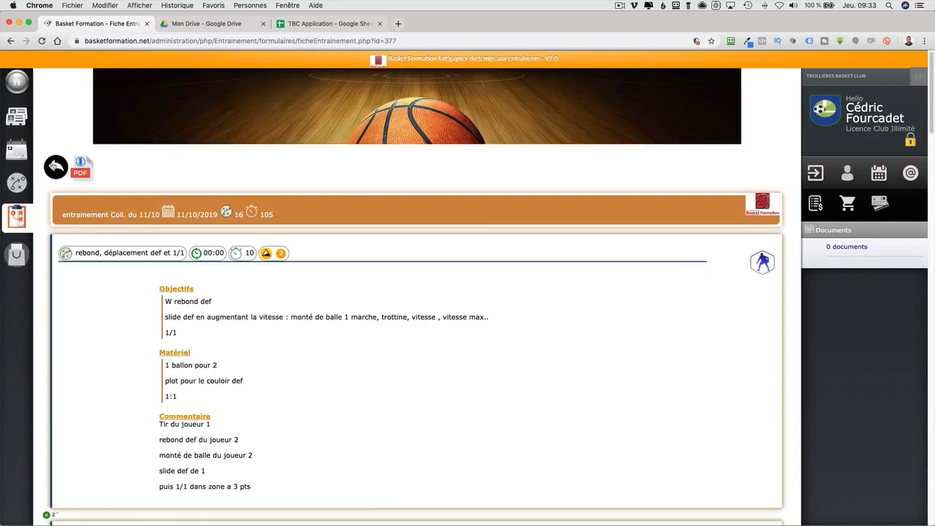
{"action": "left_click", "coordinate": [55, 167]}
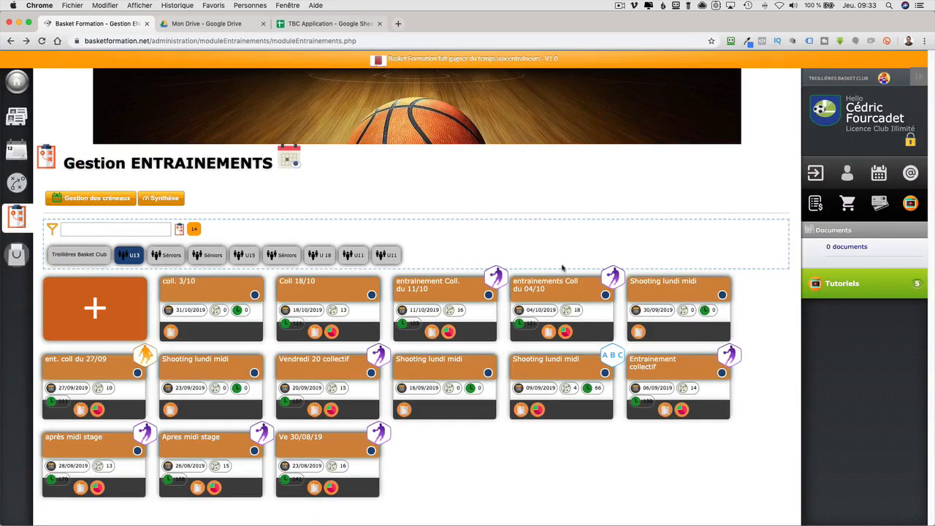
Step: Open the club calendar and look through its week, day and month views
{"action": "left_click", "coordinate": [874, 178]}
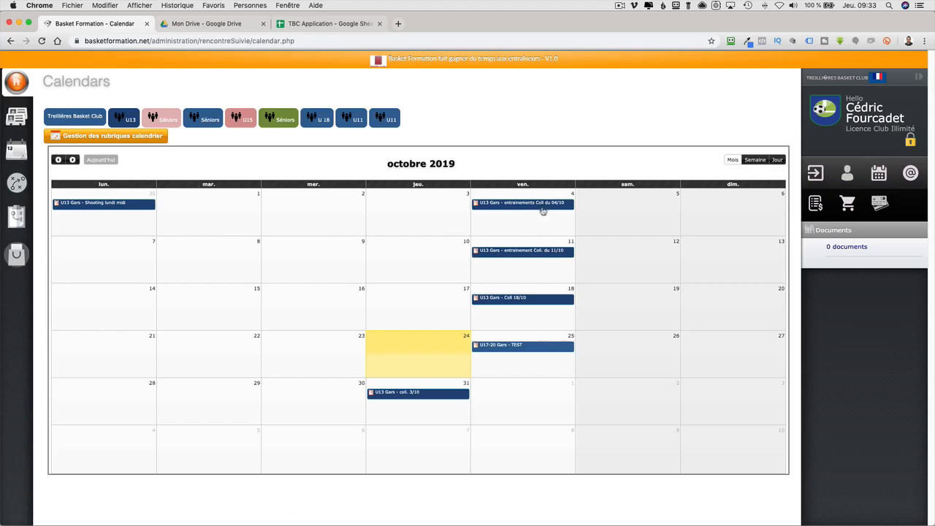
{"action": "left_click", "coordinate": [753, 161]}
{"action": "left_click", "coordinate": [776, 160]}
{"action": "left_click", "coordinate": [731, 160]}
Step: View the U13 Gars training "Coll 18/10" from the October calendar and return to the calendar
{"action": "left_click", "coordinate": [498, 299]}
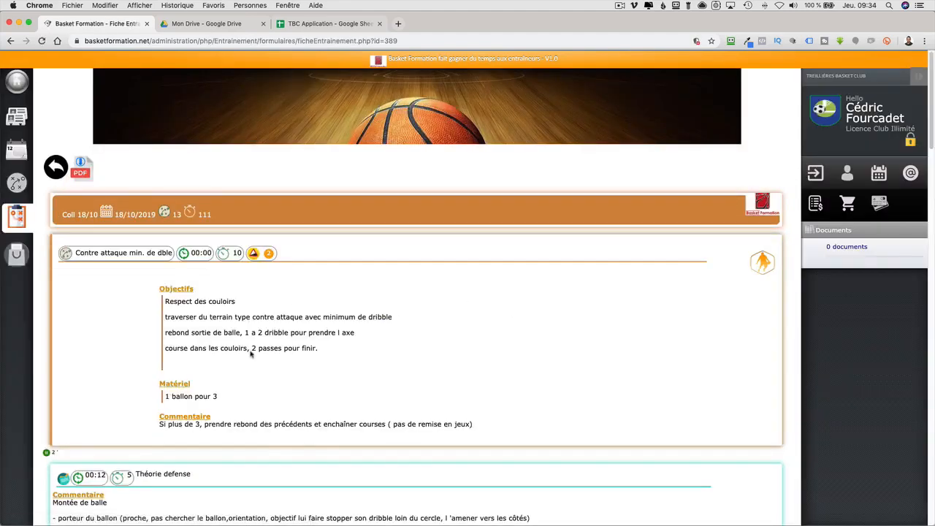
{"action": "left_click", "coordinate": [881, 181]}
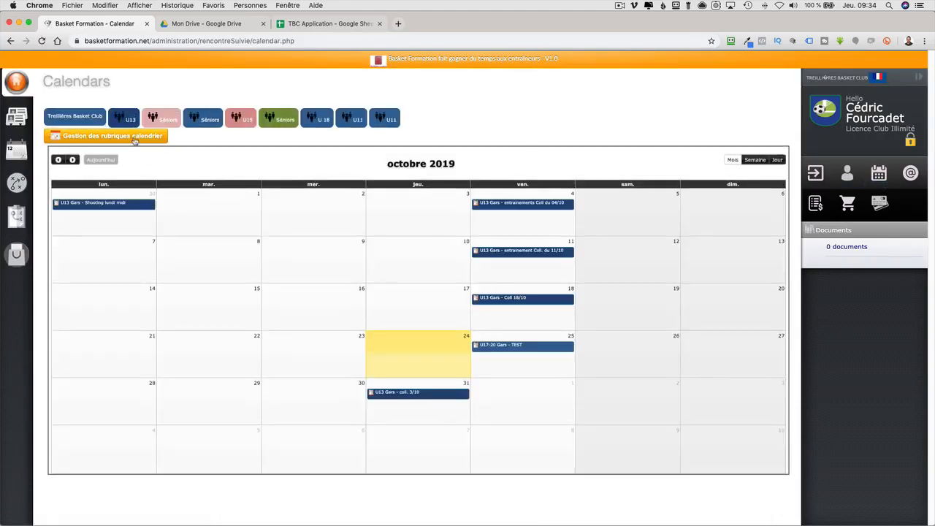
Step: Add a calendar category named "réunion" with a medium blue colour
{"action": "left_click", "coordinate": [133, 141]}
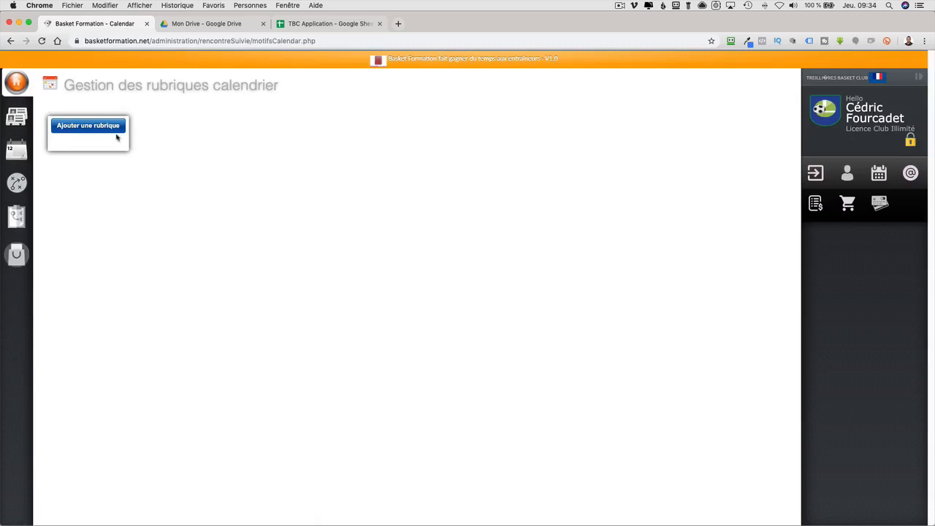
{"action": "left_click", "coordinate": [110, 133]}
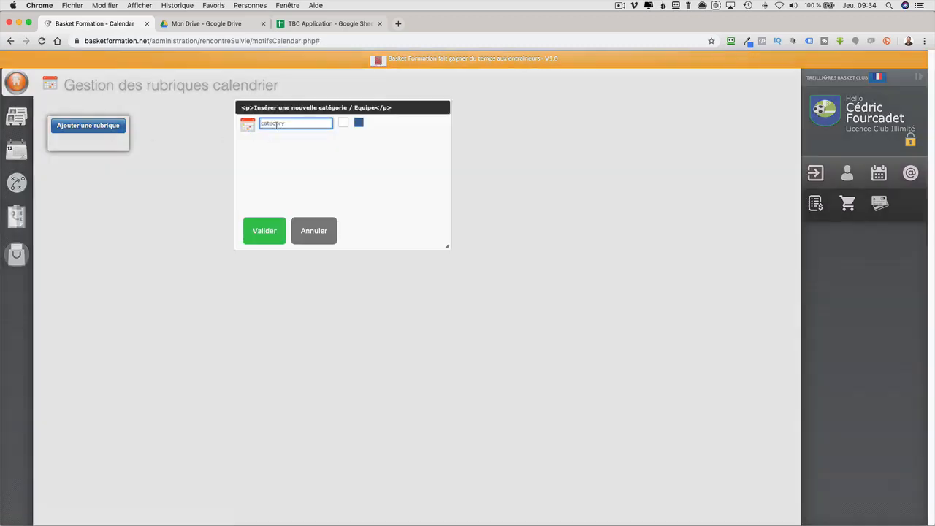
{"action": "type", "text": "réunion"}
{"action": "left_click", "coordinate": [358, 123]}
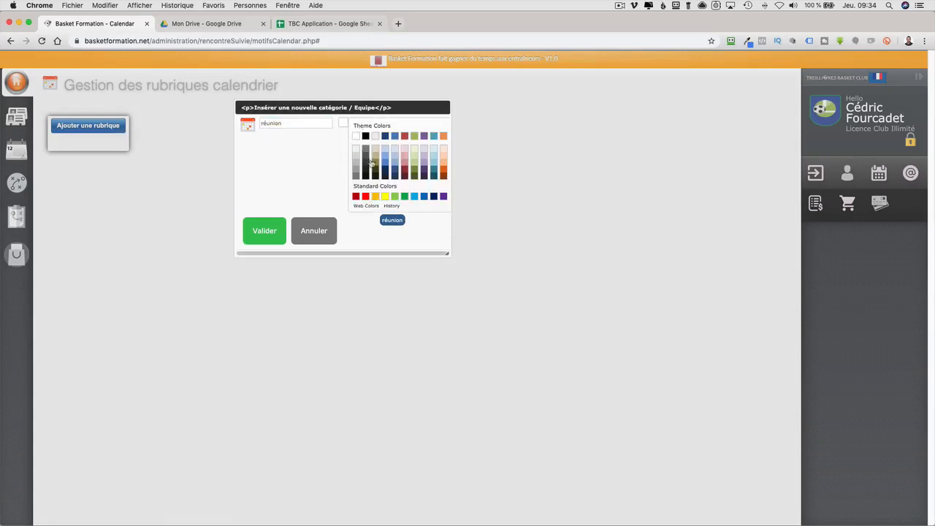
{"action": "left_click", "coordinate": [385, 166]}
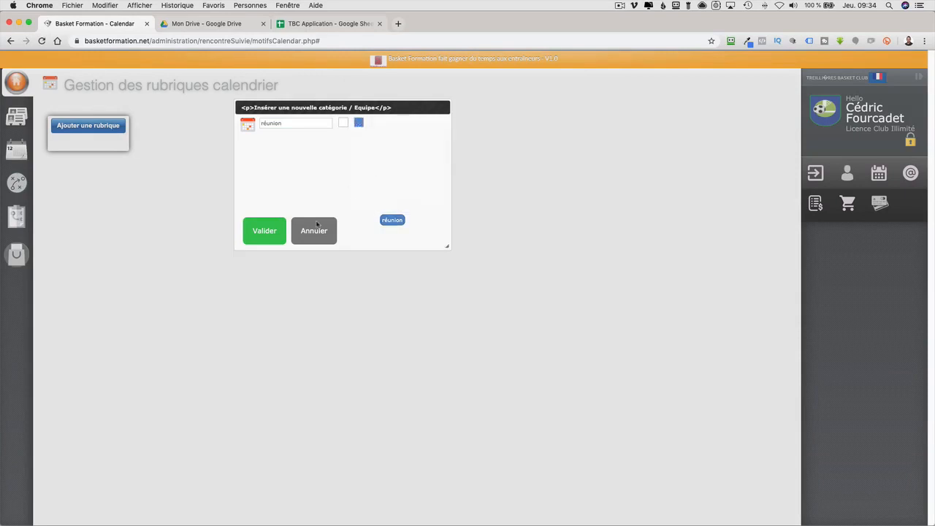
{"action": "left_click", "coordinate": [276, 238]}
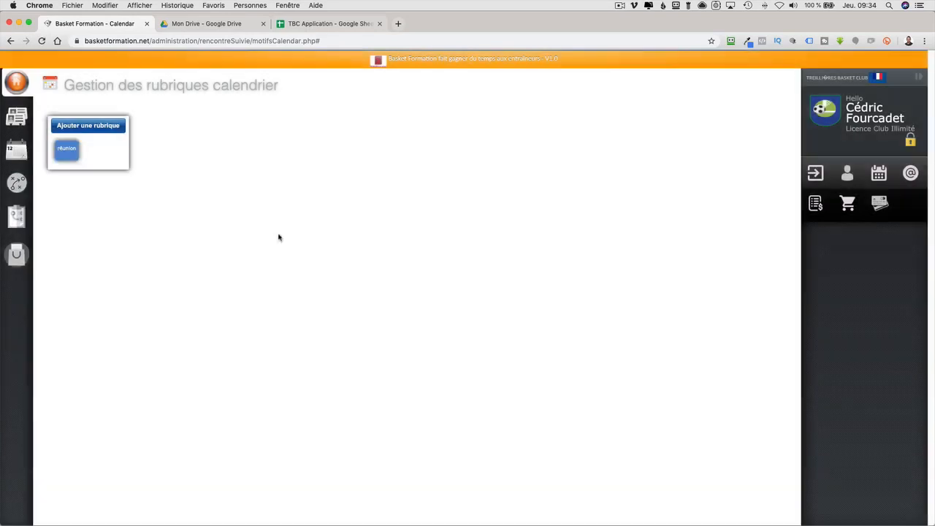
{"action": "mouse_move", "coordinate": [74, 158]}
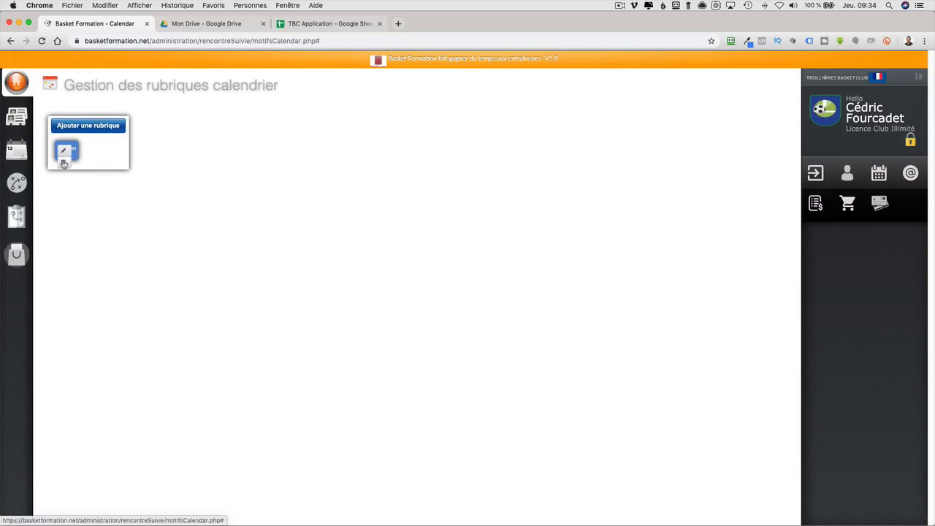
Step: Create a "réunion" event on 12/10/2019 from 10:00 to 11:00, with "essai" as both subject and description
{"action": "left_click", "coordinate": [879, 173]}
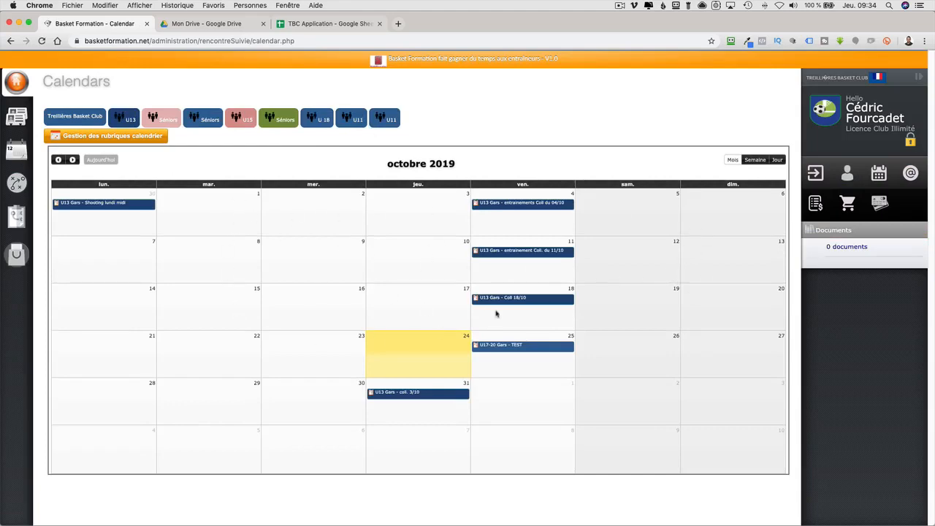
{"action": "left_click", "coordinate": [649, 261]}
{"action": "left_click", "coordinate": [307, 169]}
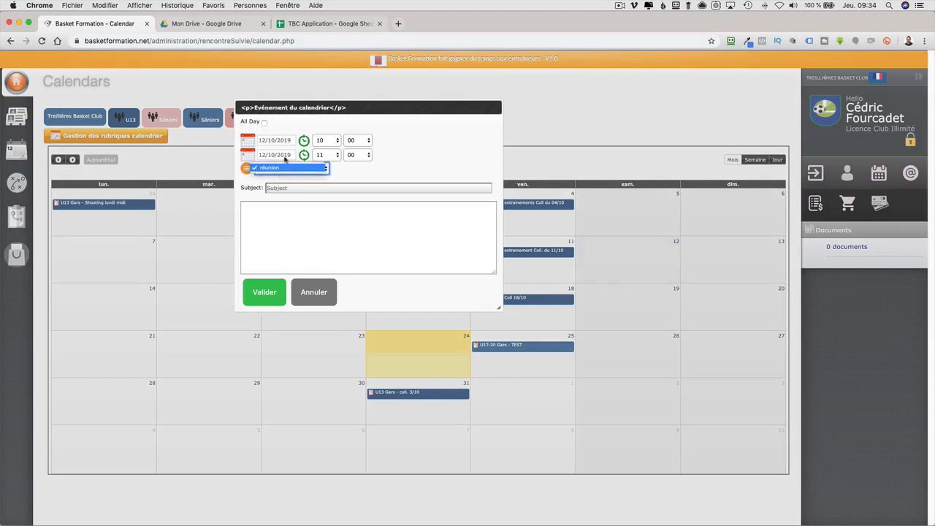
{"action": "left_click", "coordinate": [285, 159]}
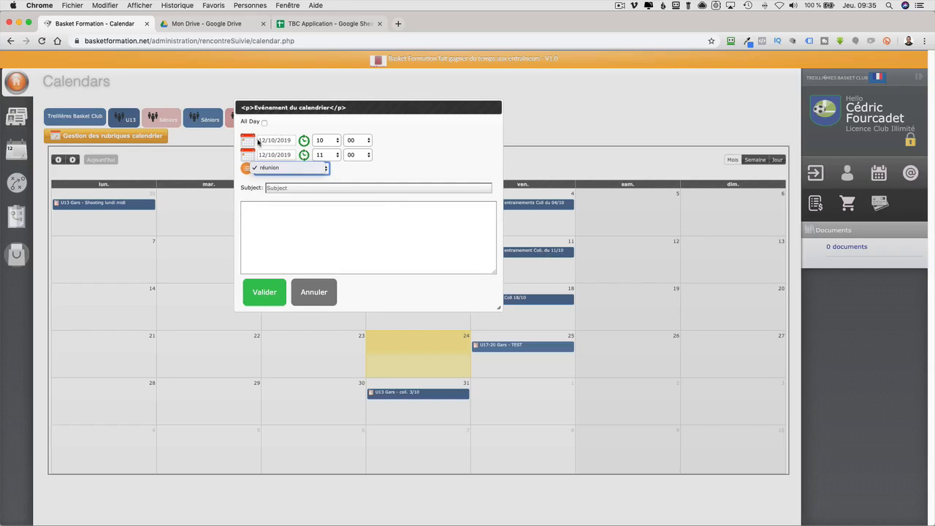
{"action": "left_click", "coordinate": [279, 188]}
{"action": "left_click", "coordinate": [281, 187]}
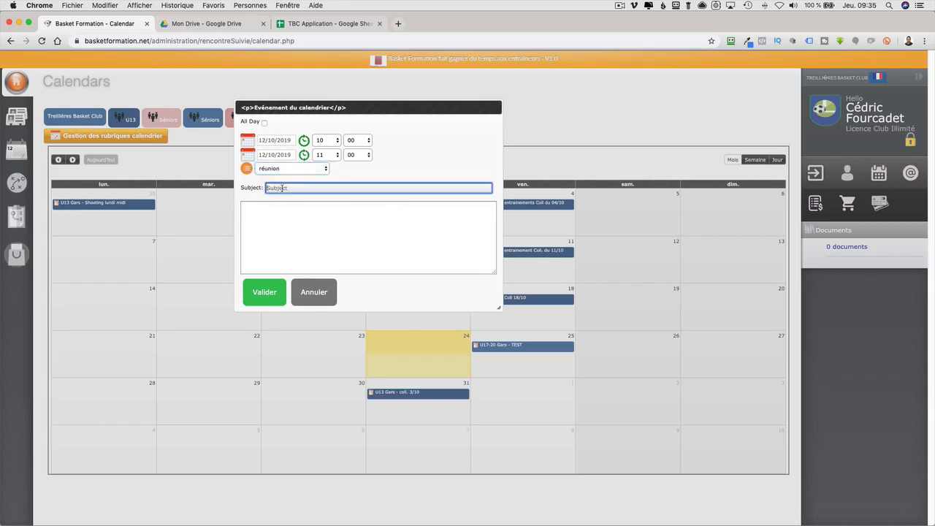
{"action": "type", "text": "essai"}
{"action": "left_click", "coordinate": [272, 229]}
{"action": "type", "text": "essai"}
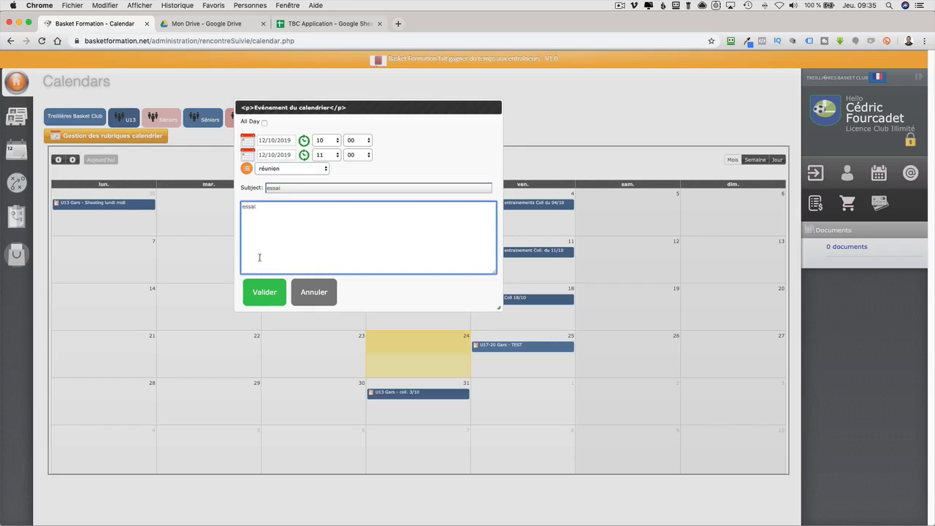
{"action": "left_click", "coordinate": [265, 302]}
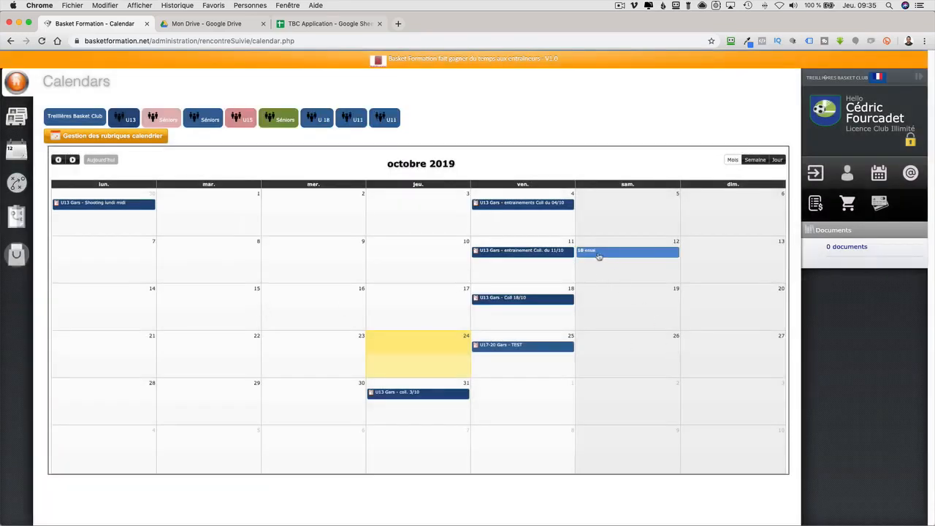
Step: Delete the "essai" event on 12 October from the calendar
{"action": "left_click", "coordinate": [599, 256]}
{"action": "left_click", "coordinate": [326, 295]}
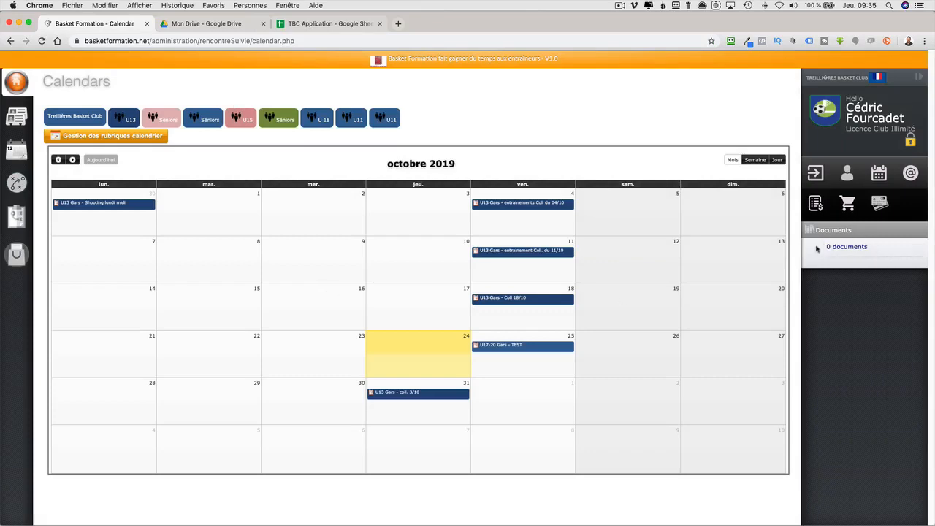
Step: Start adding a document from the club's document list and set it to be shared with the whole club
{"action": "left_click", "coordinate": [859, 249]}
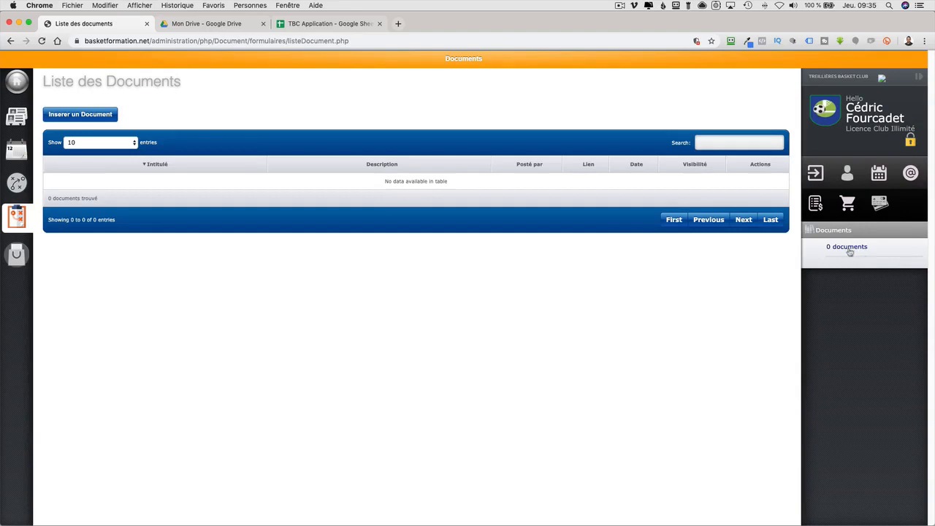
{"action": "left_click", "coordinate": [840, 250]}
{"action": "left_click", "coordinate": [81, 118]}
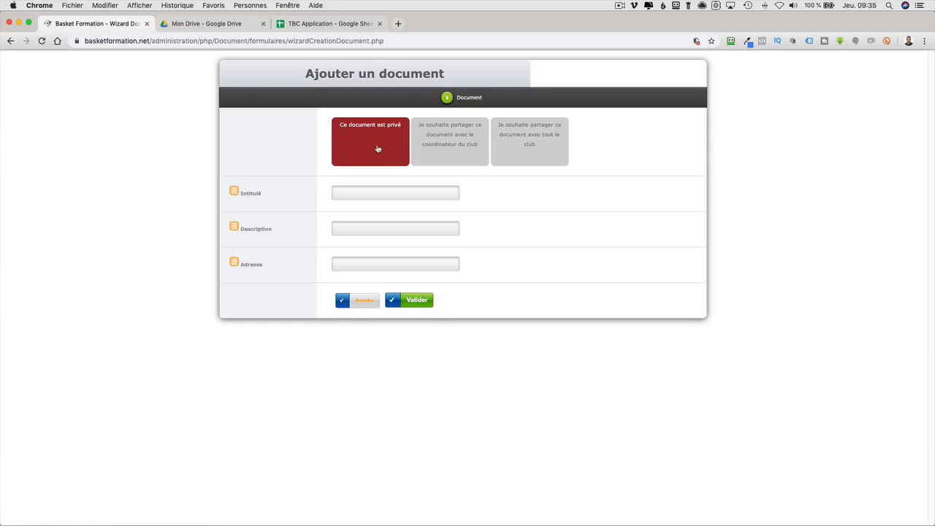
{"action": "left_click", "coordinate": [466, 154]}
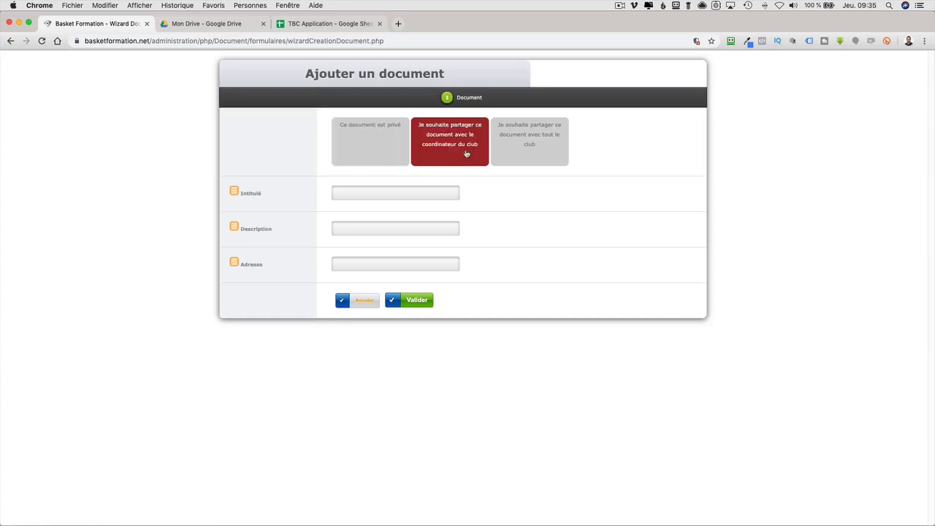
{"action": "left_click", "coordinate": [542, 148]}
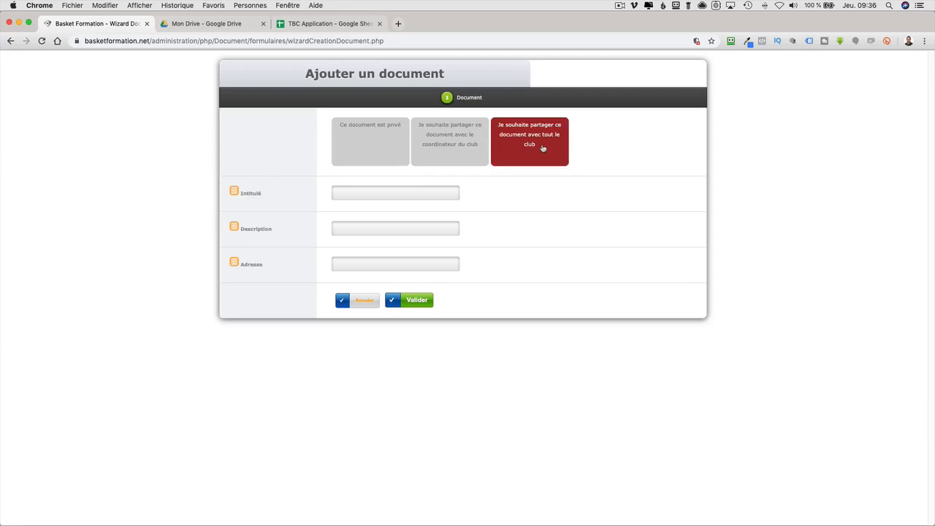
Step: Enter "essai" as both the title and the description of the new document
{"action": "left_click", "coordinate": [383, 192]}
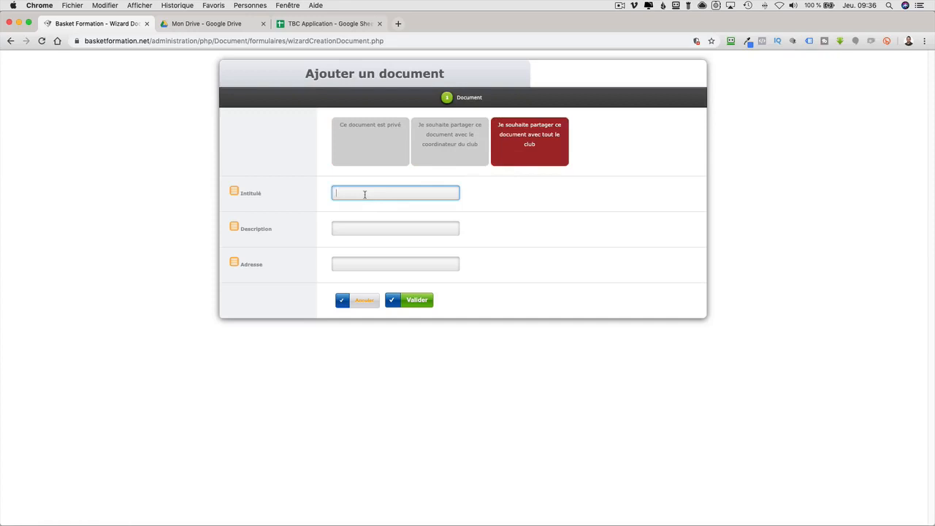
{"action": "type", "text": "essai"}
{"action": "left_click", "coordinate": [368, 229]}
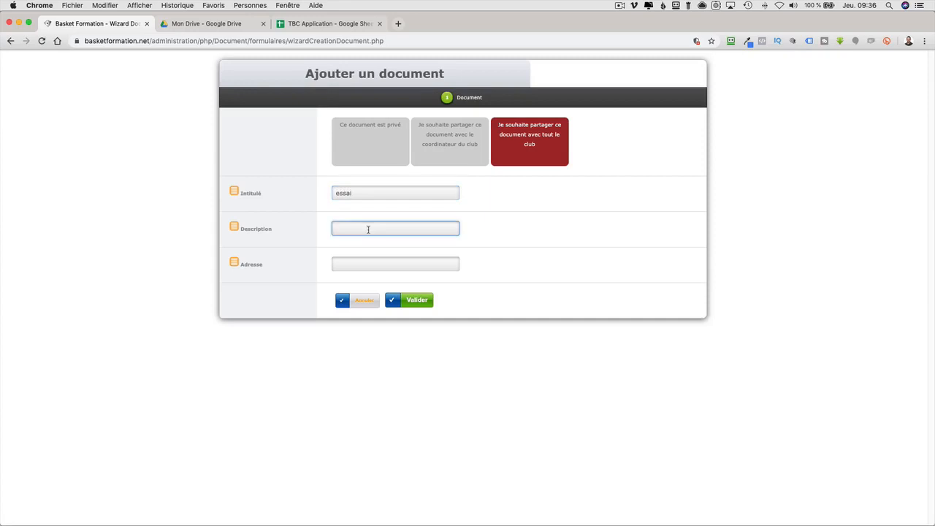
{"action": "type", "text": "essai"}
Step: Switch to the TBC Application spreadsheet in Google Sheets and copy its sharing link
{"action": "left_click", "coordinate": [390, 261]}
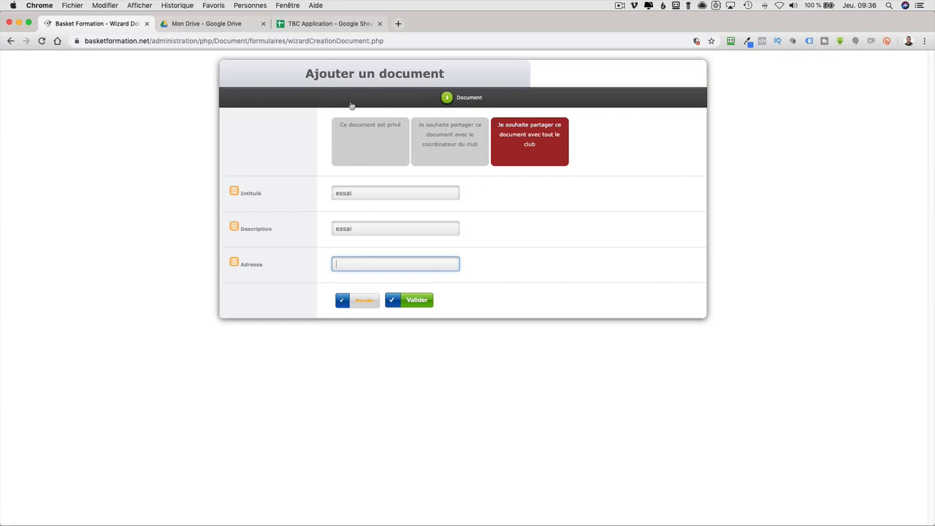
{"action": "left_click", "coordinate": [326, 30]}
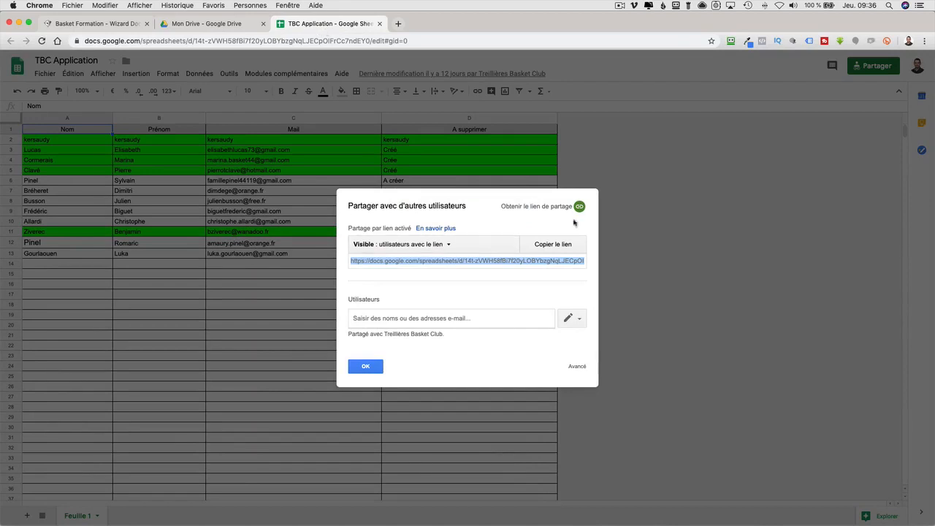
{"action": "left_click", "coordinate": [365, 366]}
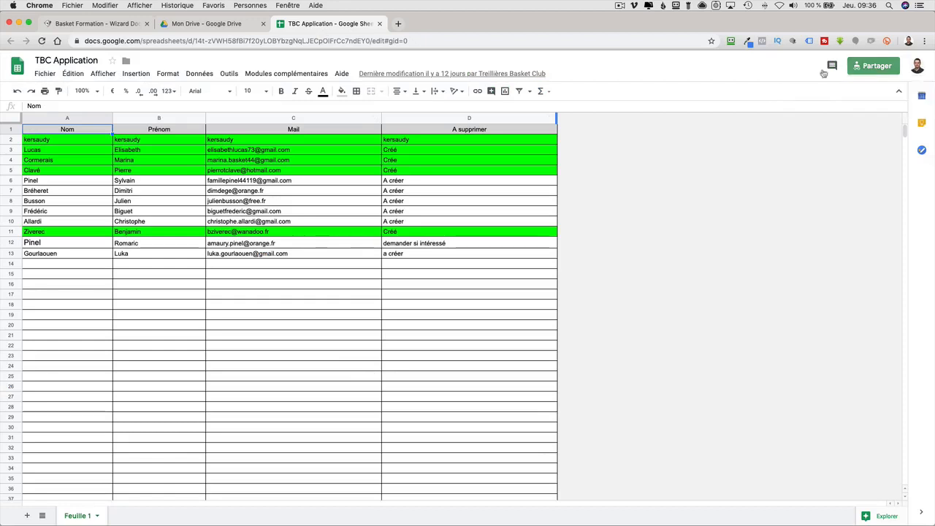
{"action": "left_click", "coordinate": [876, 67]}
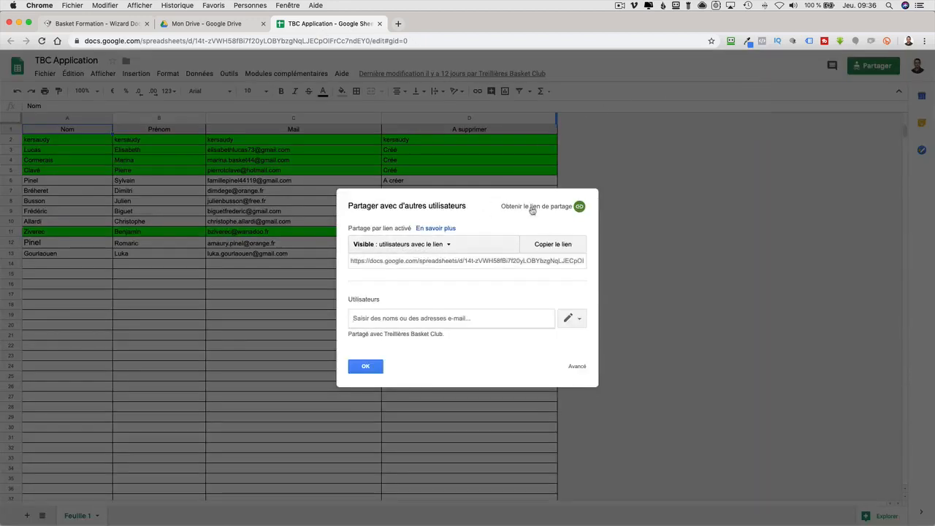
{"action": "left_click", "coordinate": [580, 206]}
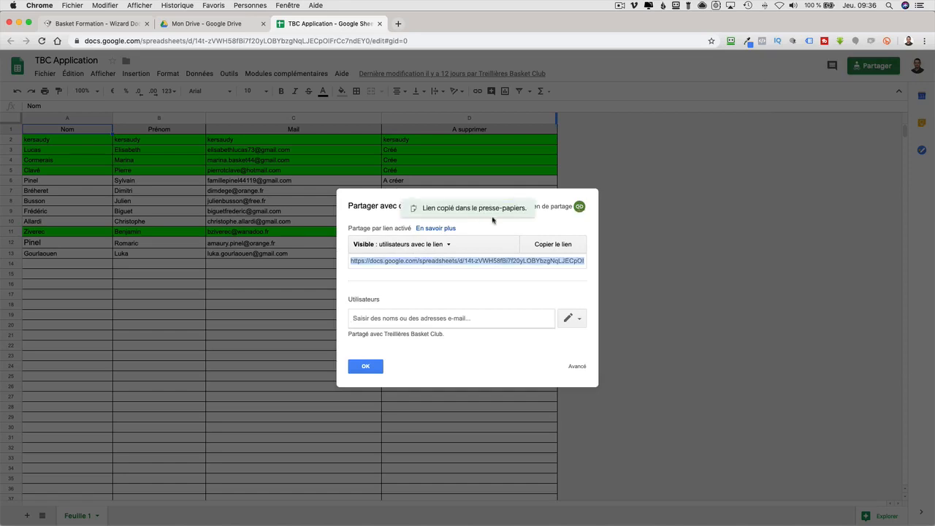
Step: Return to Basket Formation, paste the copied spreadsheet link as the document's address, and save the document
{"action": "left_click", "coordinate": [138, 24]}
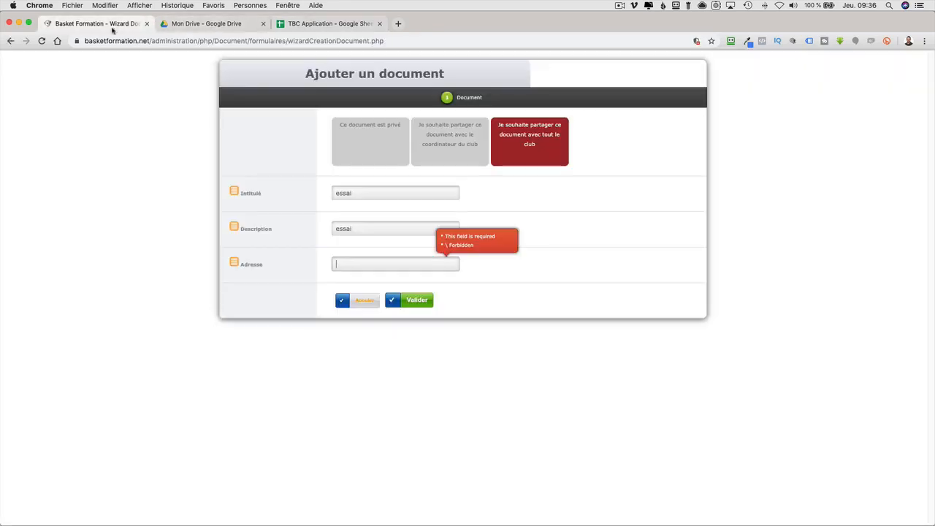
{"action": "right_click", "coordinate": [356, 264]}
{"action": "left_click", "coordinate": [383, 328]}
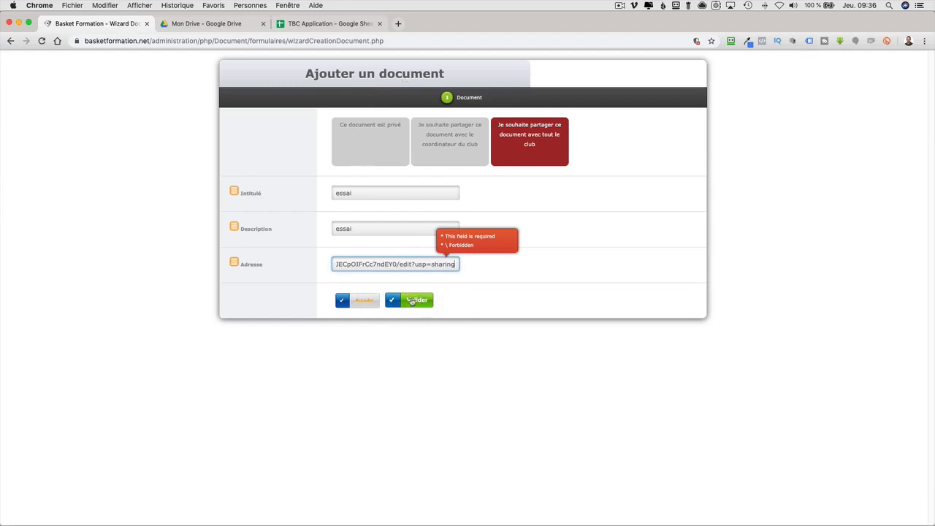
{"action": "left_click", "coordinate": [412, 301]}
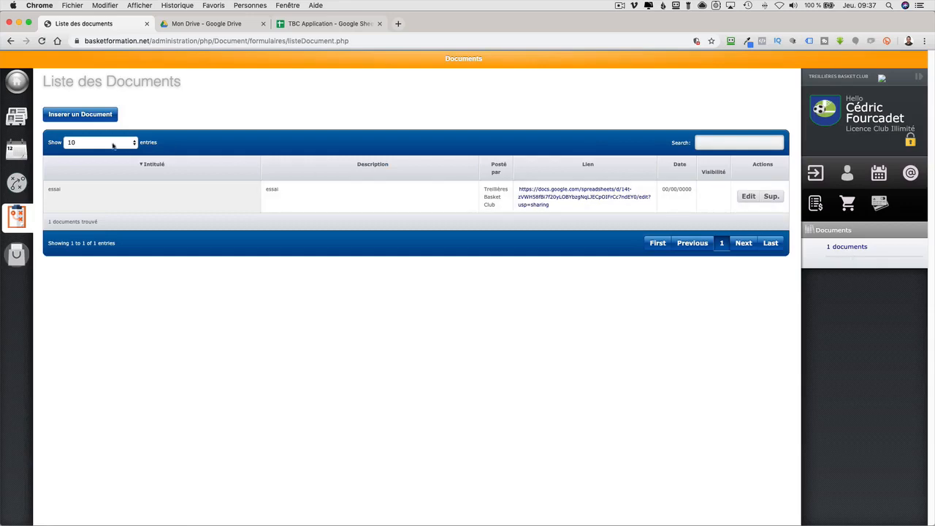
Step: View the club's store, and switch to the U11 Gars team to view its store and exercises
{"action": "left_click", "coordinate": [24, 259]}
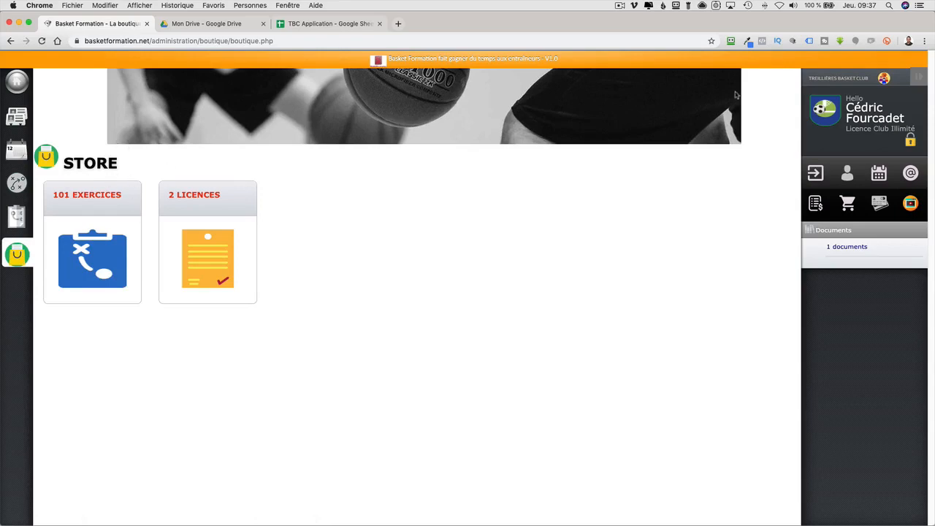
{"action": "left_click", "coordinate": [883, 78]}
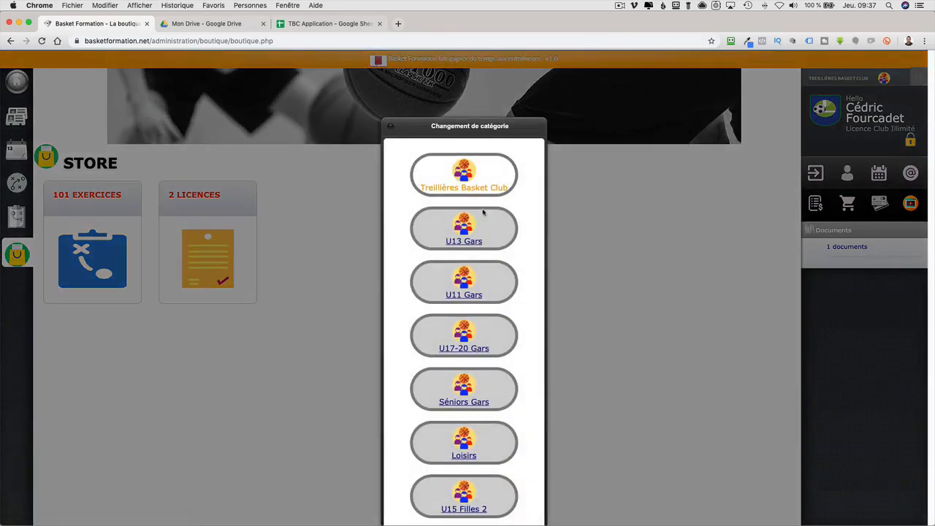
{"action": "left_click", "coordinate": [468, 294]}
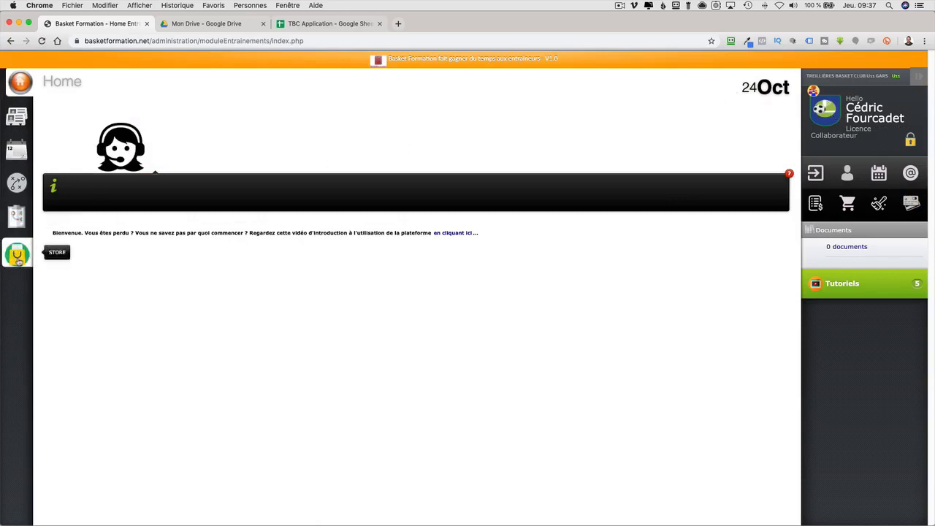
{"action": "left_click", "coordinate": [17, 256]}
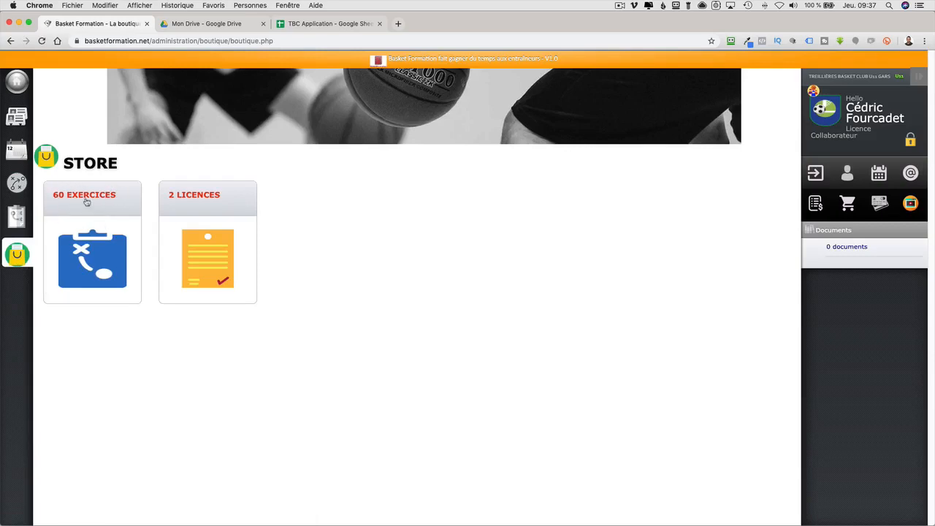
{"action": "left_click", "coordinate": [18, 184]}
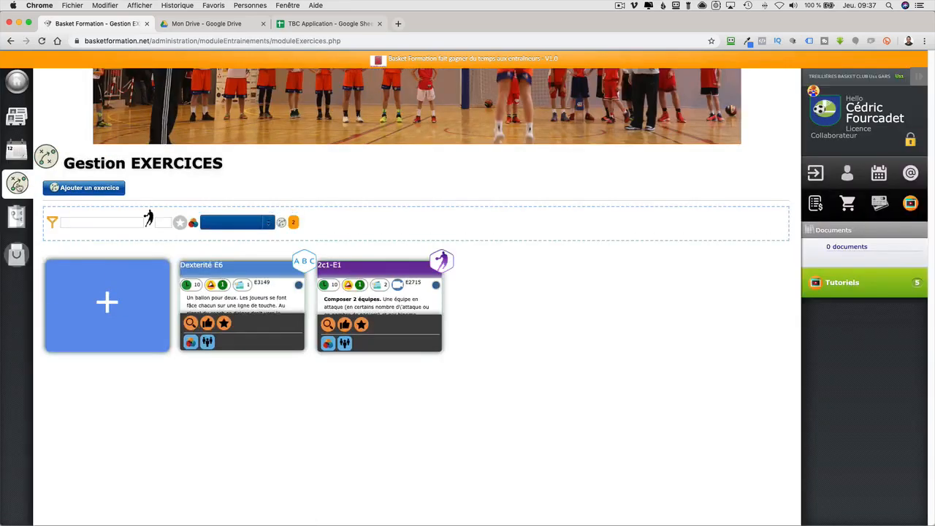